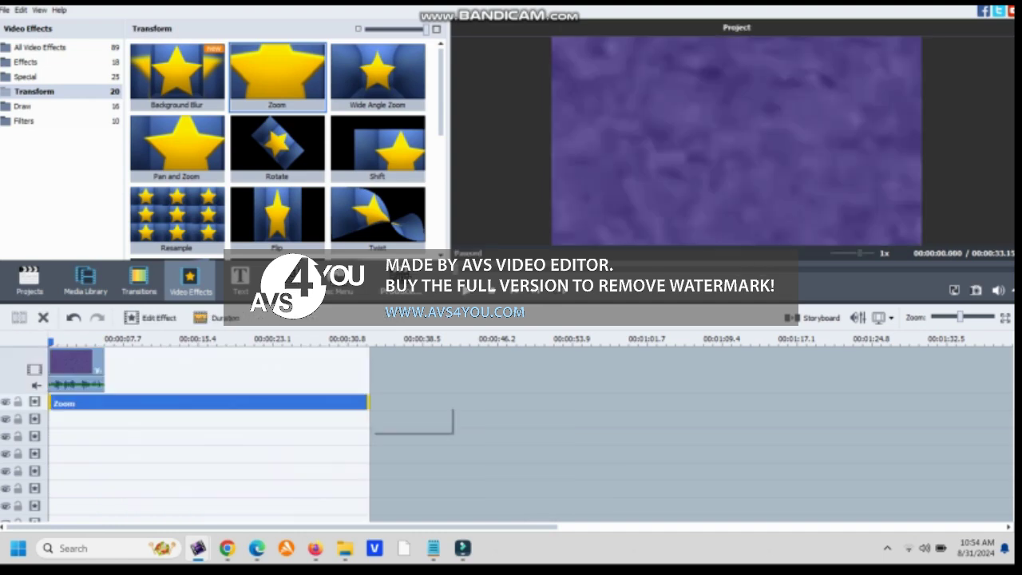
Step: Trim the Zoom effect to the clip's length and set its zoom to -50, moving Center X so the picture fills the left half
left_click(103, 400)
left_click_drag(368, 402, 104, 402)
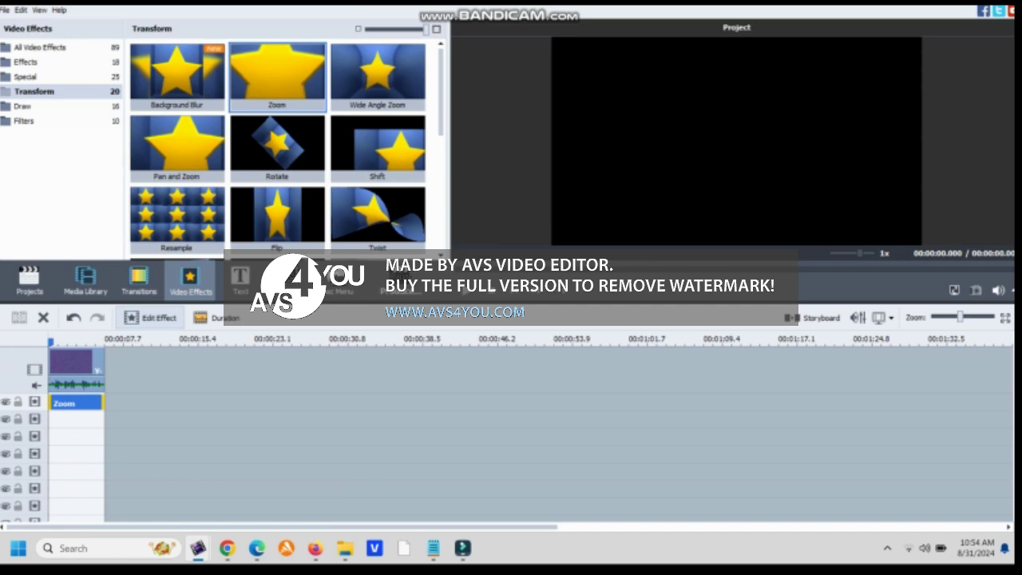
left_click(151, 318)
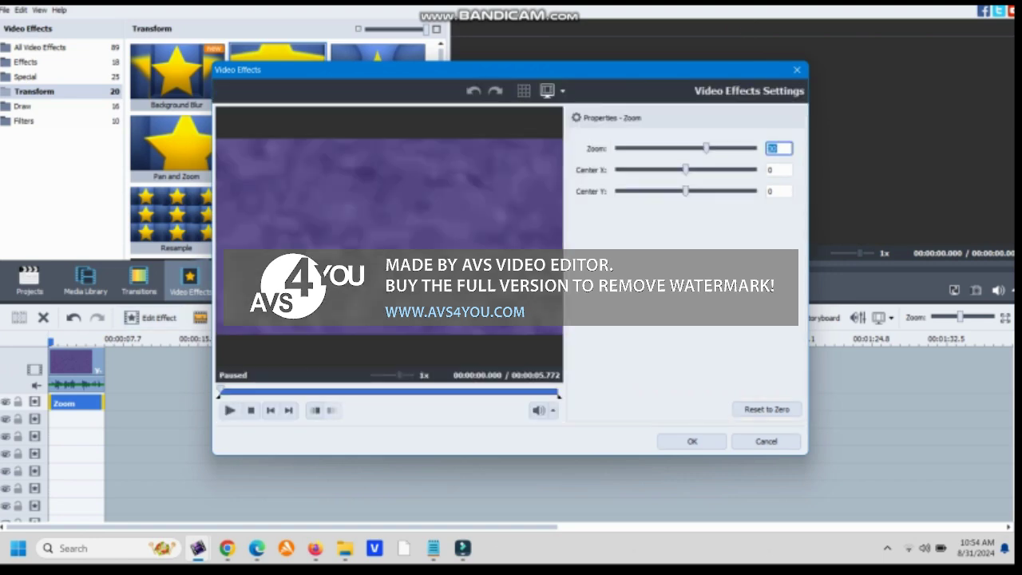
type("1")
double_click(774, 149)
type("-50")
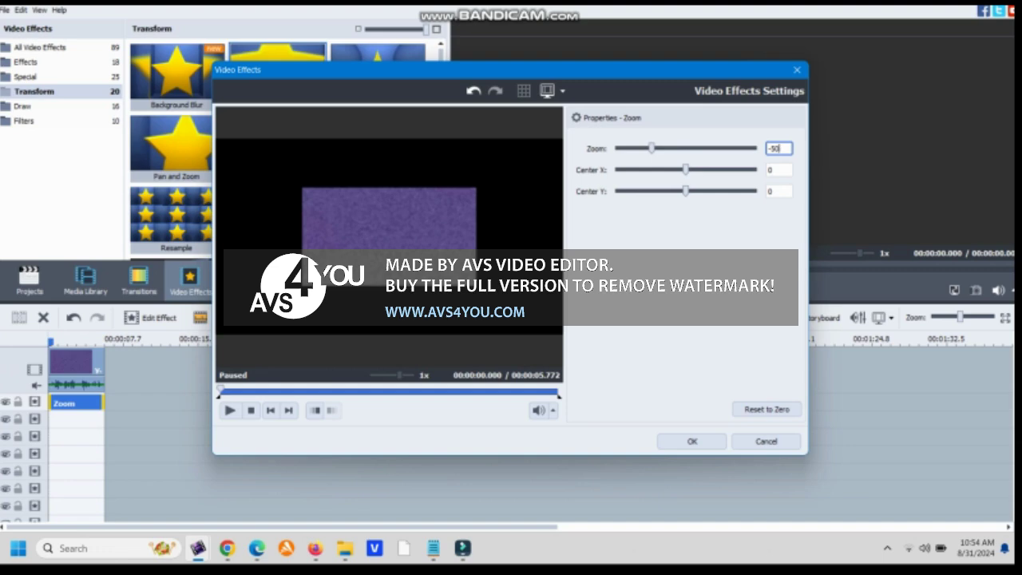
key("Tab")
type("25")
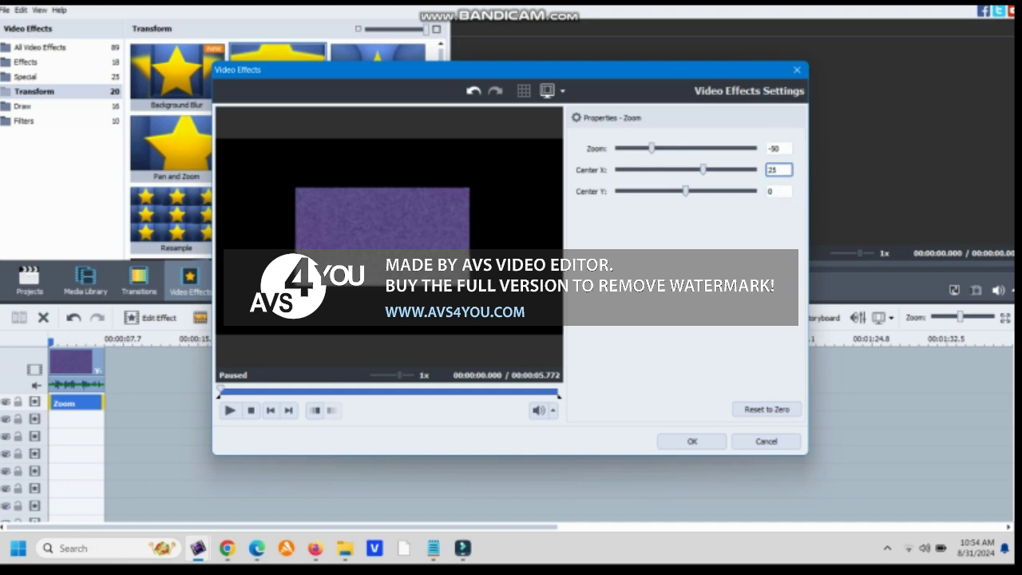
key("Return")
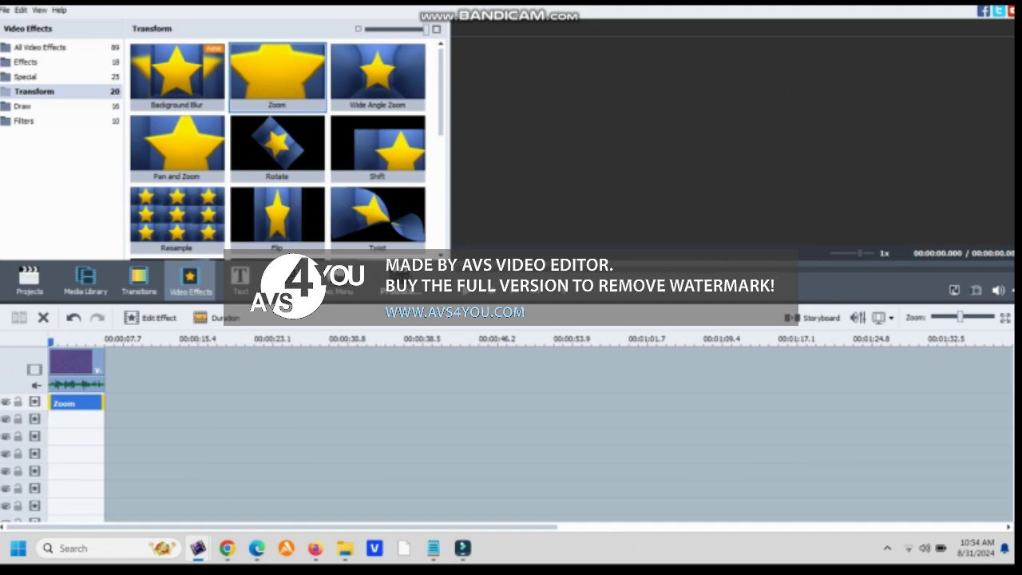
Step: Duplicate the Zoom effect onto the second effect track under the clip and replace the copy with Water Mirror
right_click(72, 407)
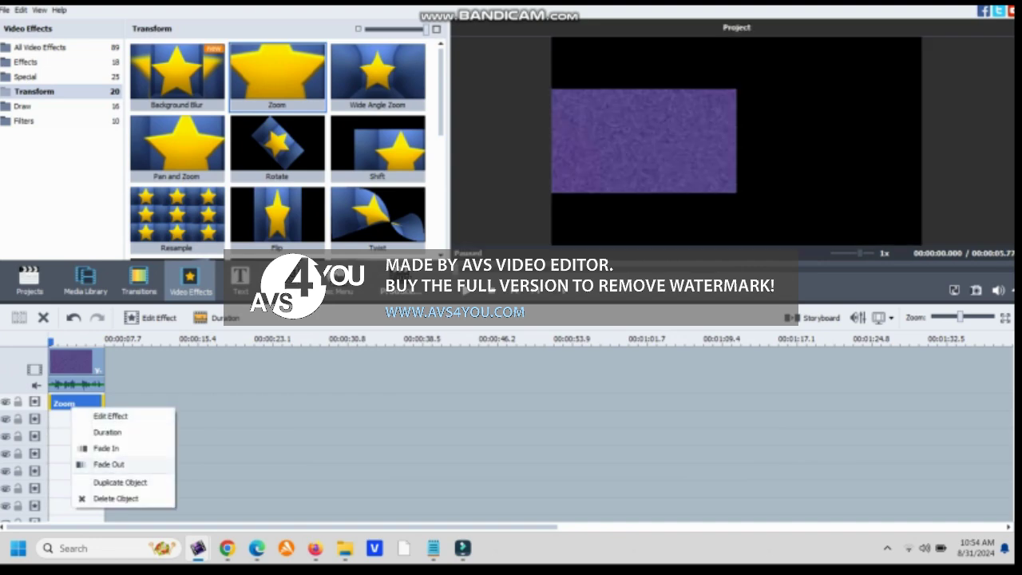
left_click(120, 483)
left_click_drag(132, 403, 76, 420)
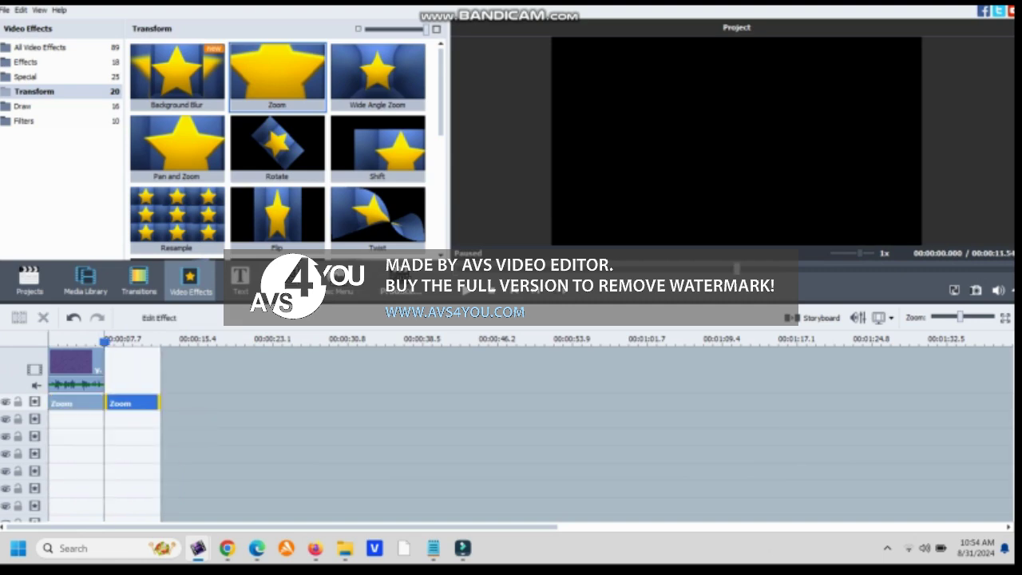
scroll(278, 146, "down", 3)
left_click_drag(277, 144, 139, 459)
Step: Set the Water Mirror direction to the right and fit its Rectangle mask over the left half of the frame
left_click(152, 318)
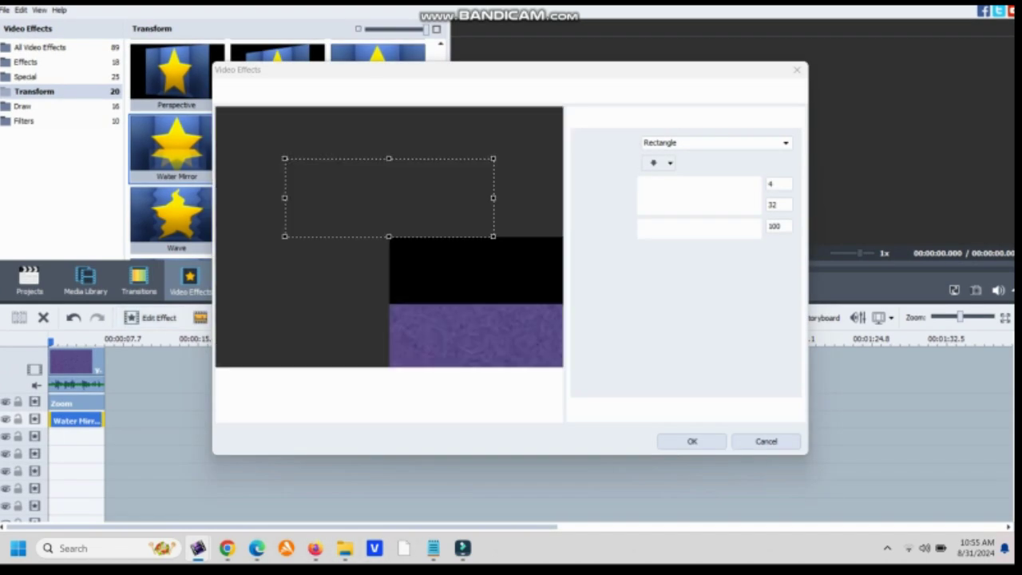
left_click(669, 163)
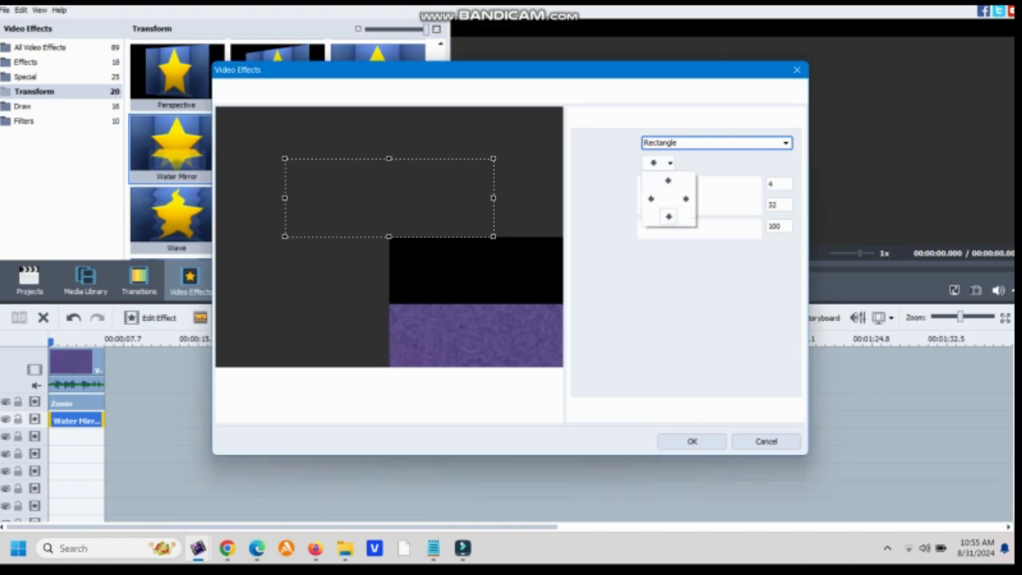
left_click(686, 199)
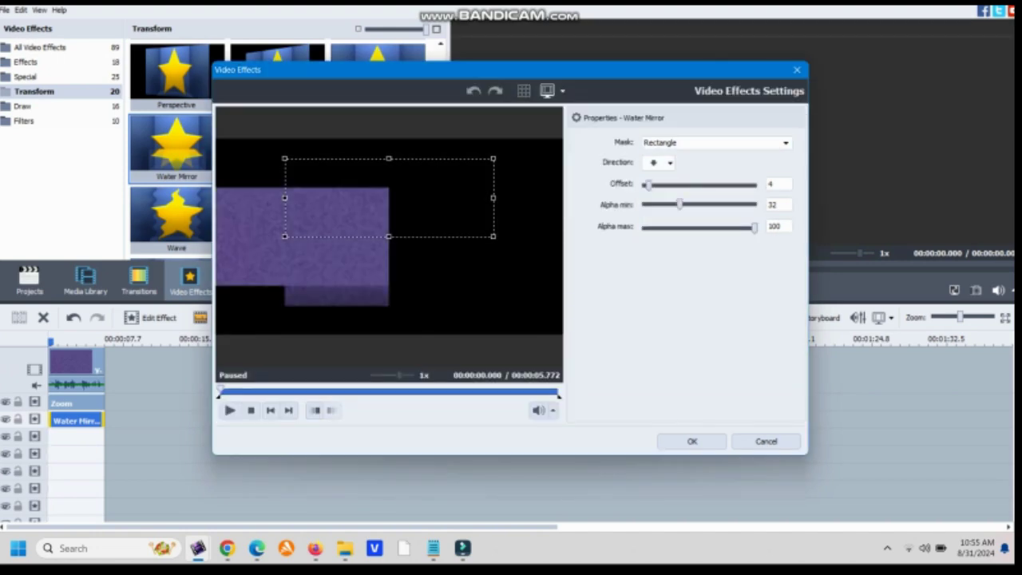
left_click_drag(391, 198, 354, 311)
left_click_drag(351, 272, 352, 138)
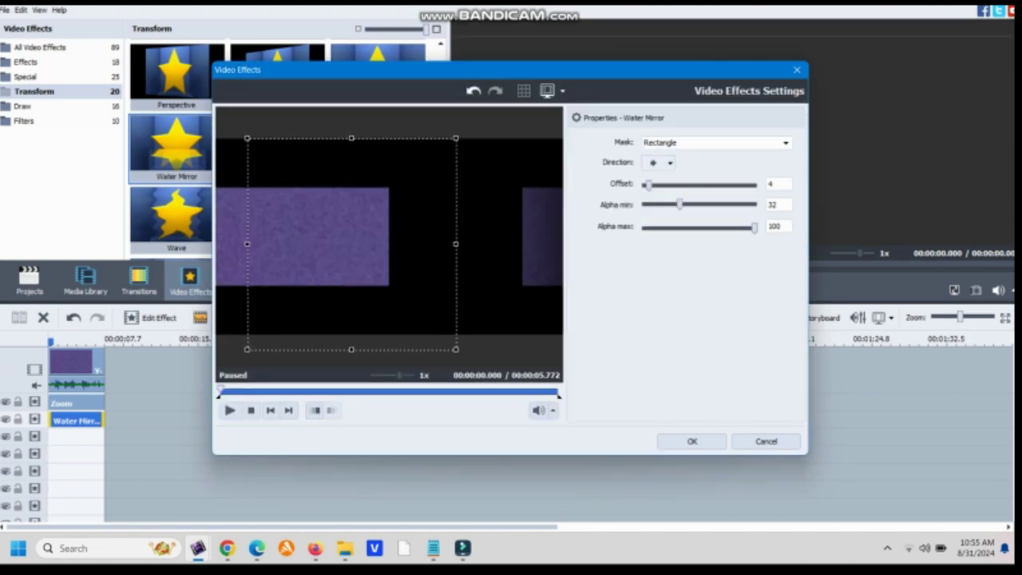
left_click_drag(352, 223, 286, 224)
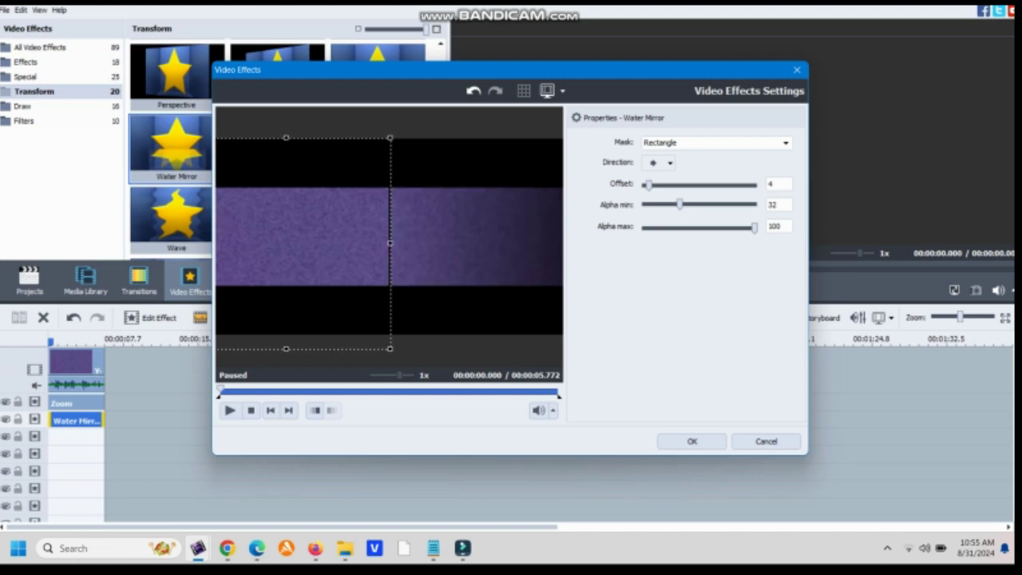
Step: Set the Water Mirror's alpha min to 100 and offset to 0, align the mask edge with the frame's center, and apply
left_click_drag(680, 205, 759, 204)
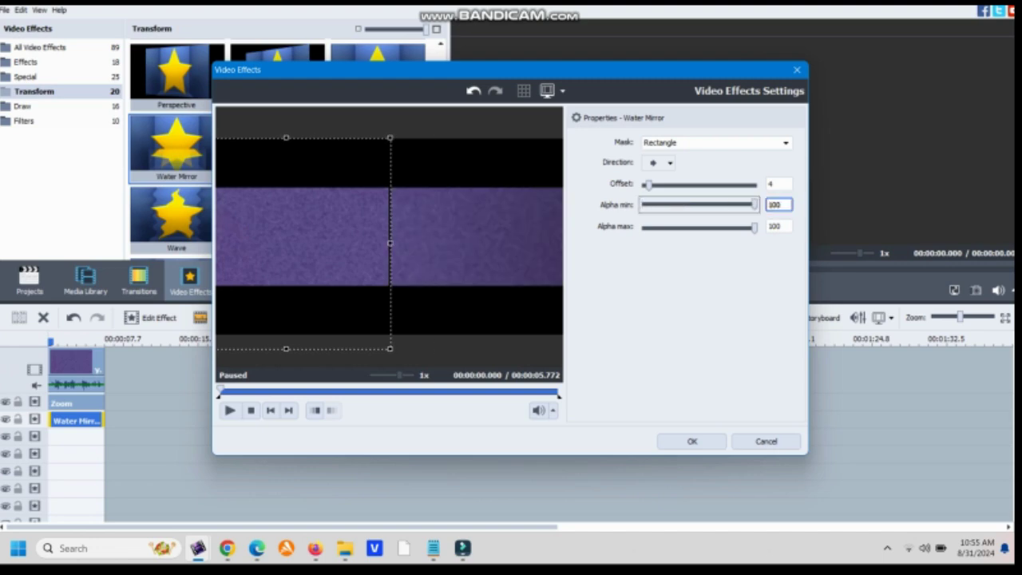
left_click_drag(648, 185, 643, 185)
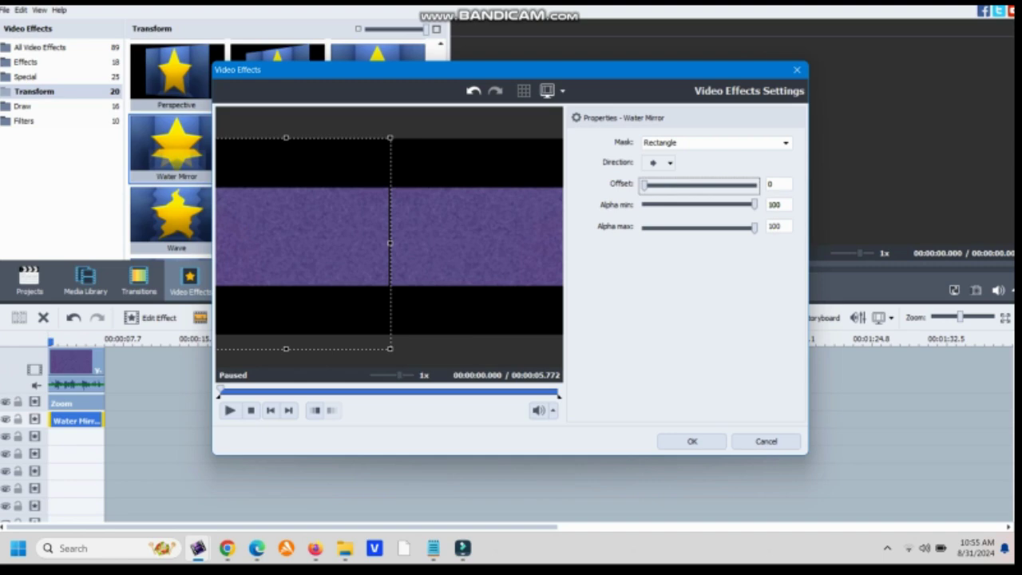
left_click_drag(319, 242, 317, 243)
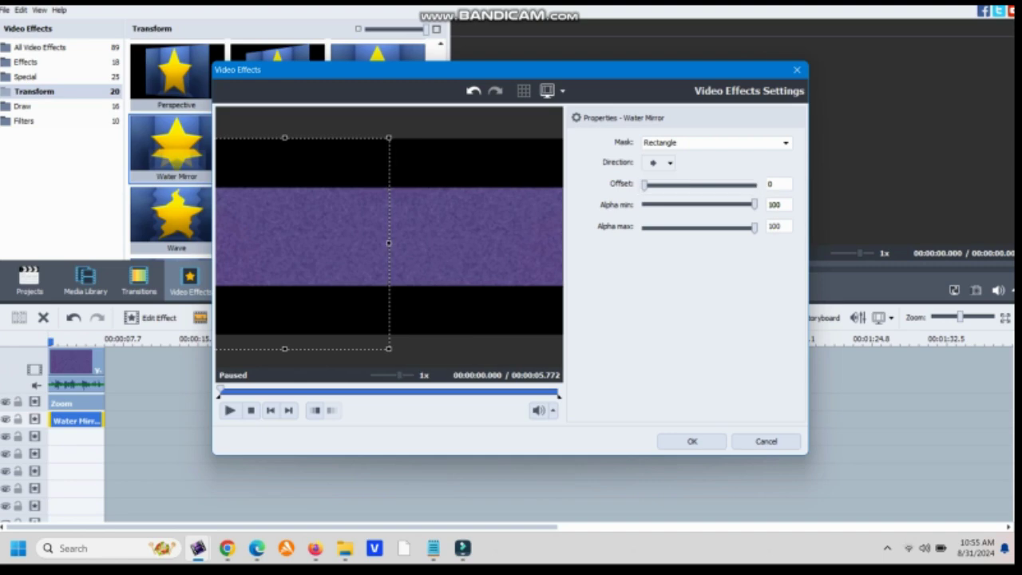
left_click(692, 441)
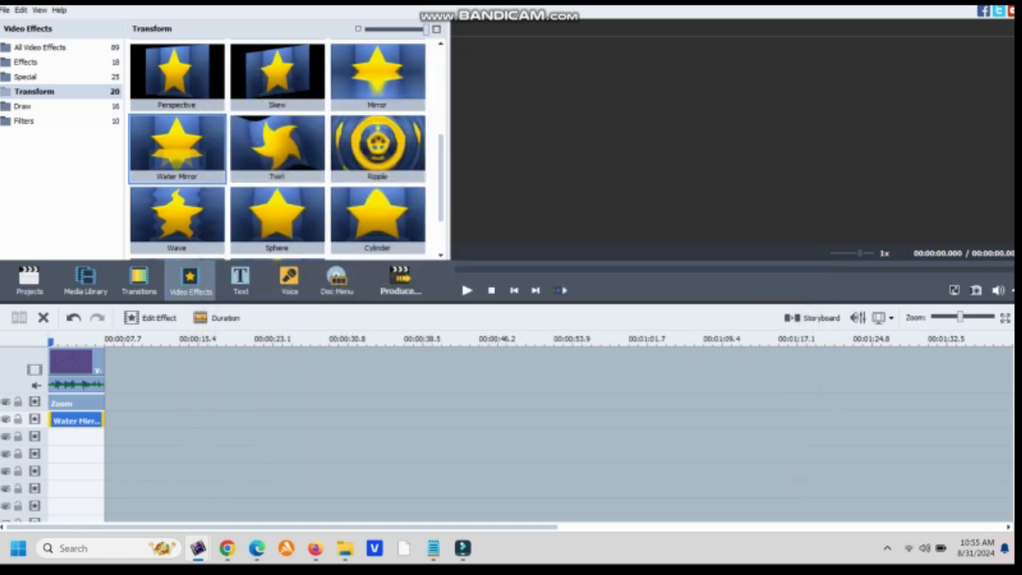
Step: Add the Invert effect on the third effect track under the clip and give it a Rectangle mask
left_click(27, 63)
left_click_drag(277, 76, 112, 480)
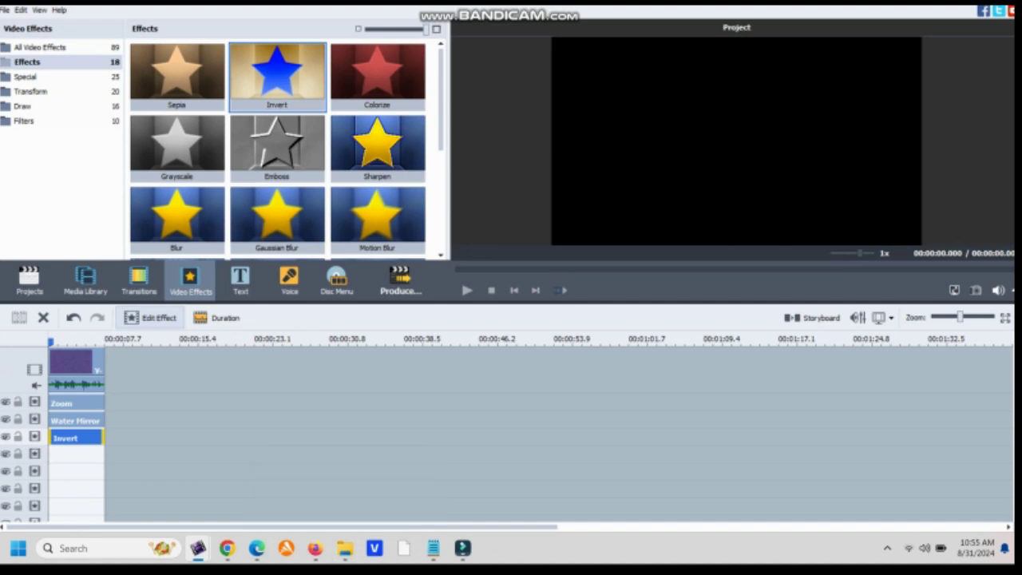
left_click(150, 318)
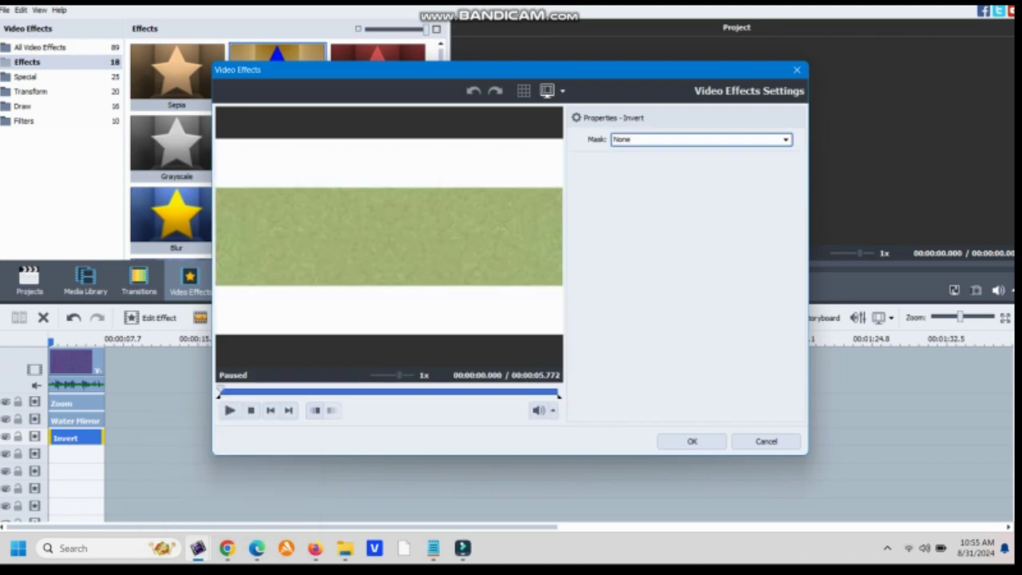
left_click(786, 140)
key("Return")
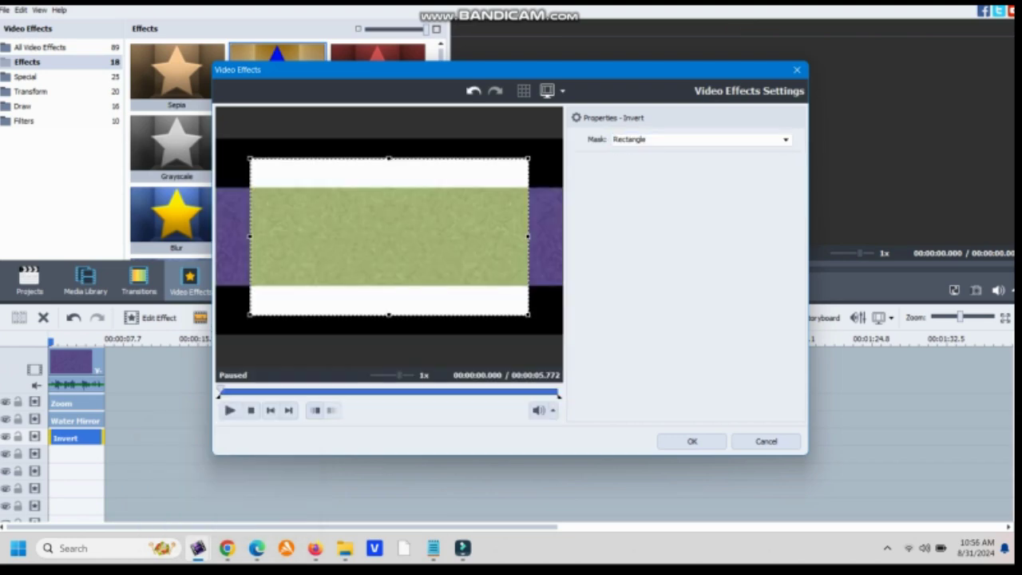
Step: Fit the Invert mask over the full height of the frame's right half and apply it
left_click_drag(415, 285, 414, 136)
left_click_drag(415, 240, 528, 195)
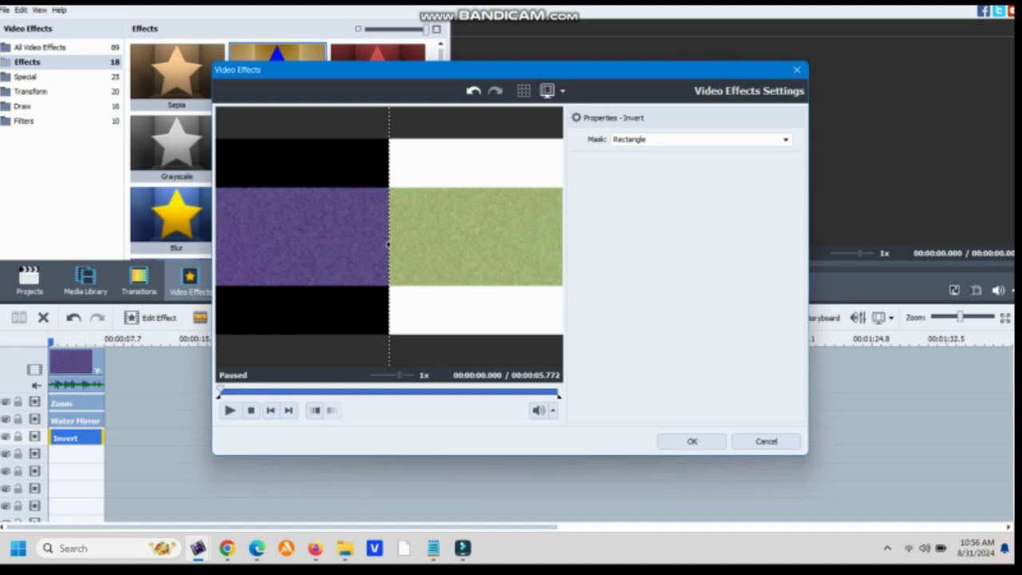
left_click(691, 441)
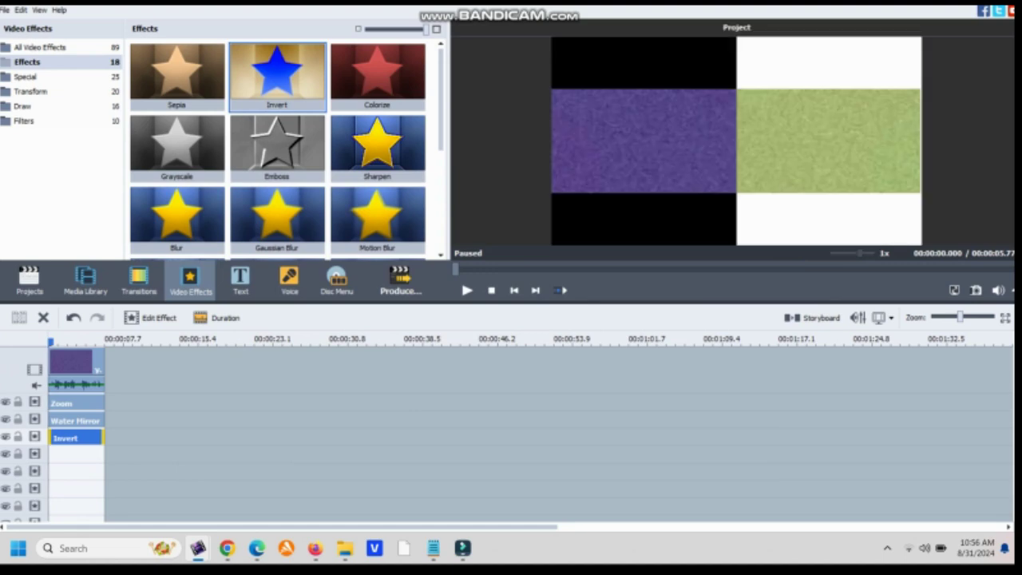
Step: Duplicate the Invert effect and place the copy on the fourth effect track under the clip
right_click(76, 438)
left_click(115, 406)
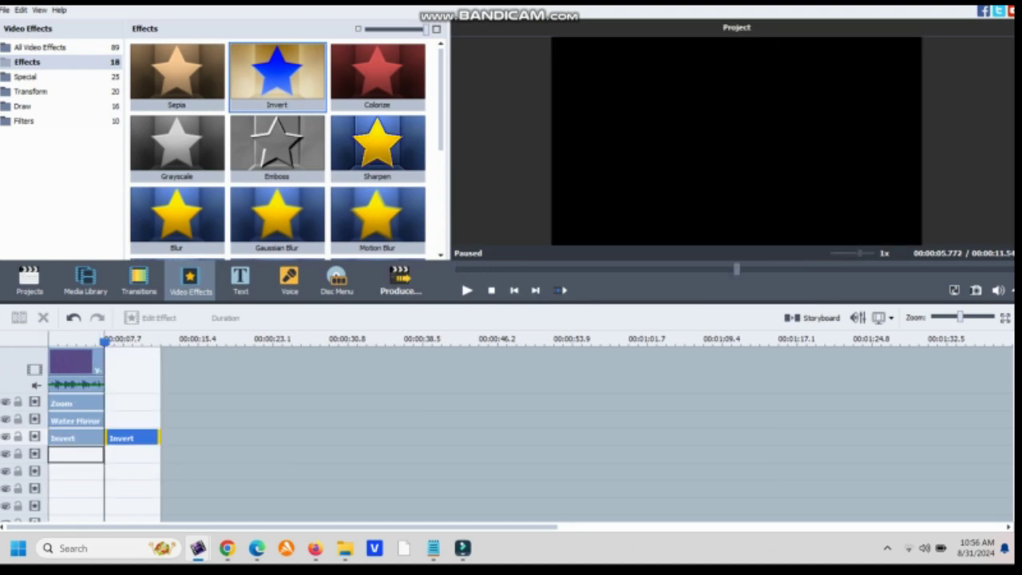
left_click_drag(132, 438, 76, 455)
Step: Replace the copied Invert effect on the fourth track with the Rectangle draw effect
left_click(25, 121)
double_click(177, 73)
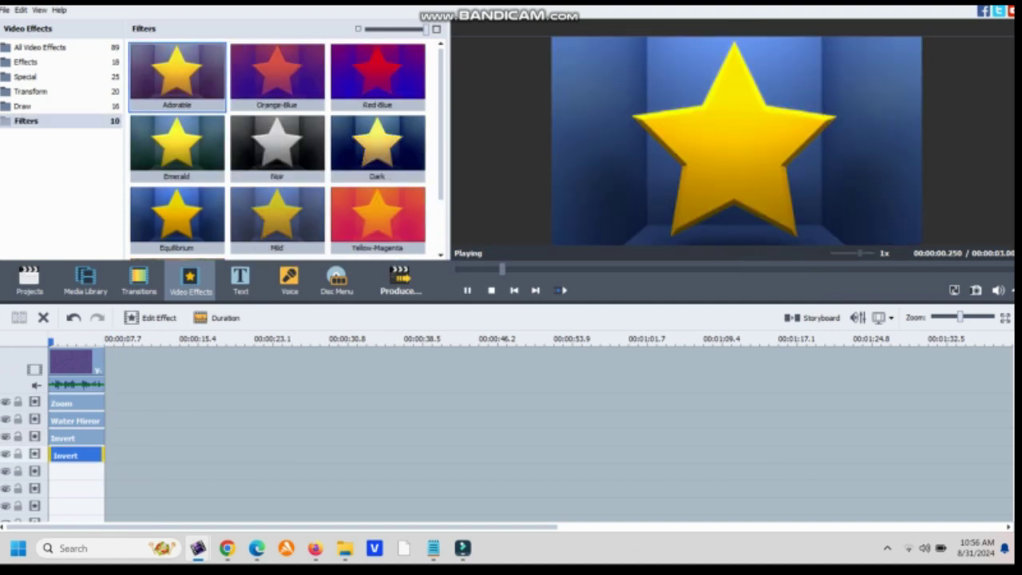
left_click(31, 92)
scroll(286, 152, "down", 5)
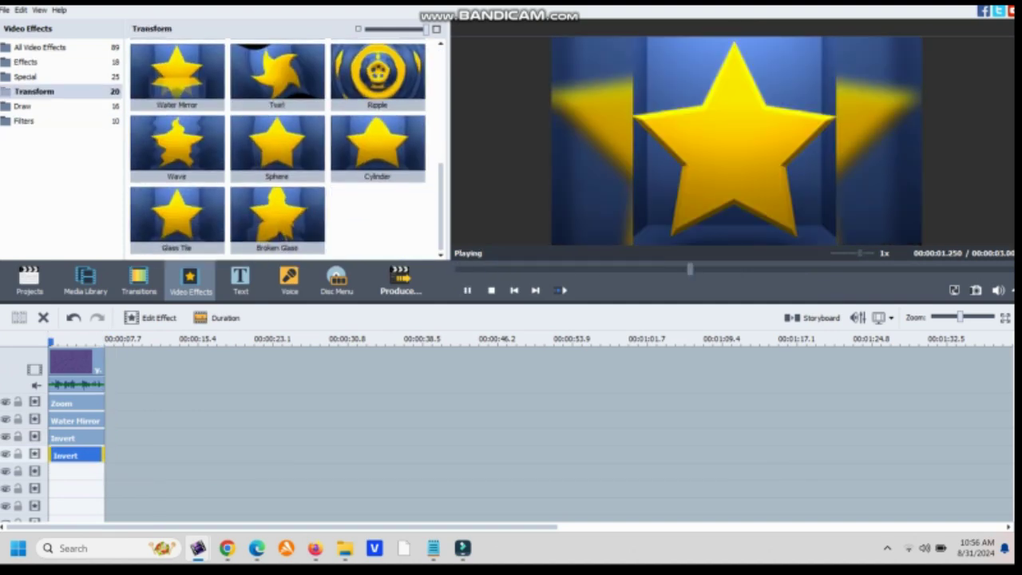
scroll(286, 152, "up", 5)
left_click(25, 106)
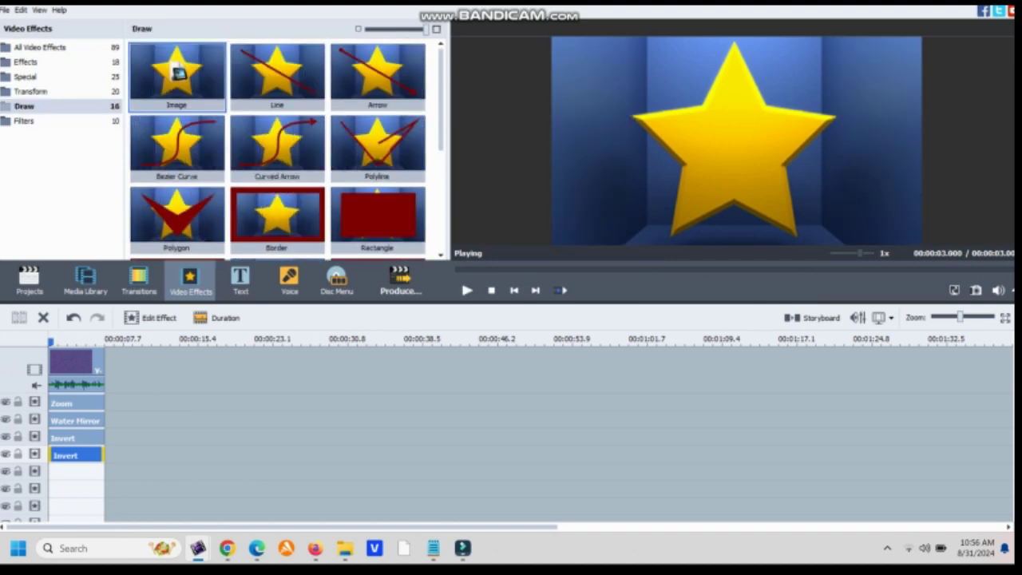
left_click_drag(378, 216, 70, 491)
left_click(378, 217)
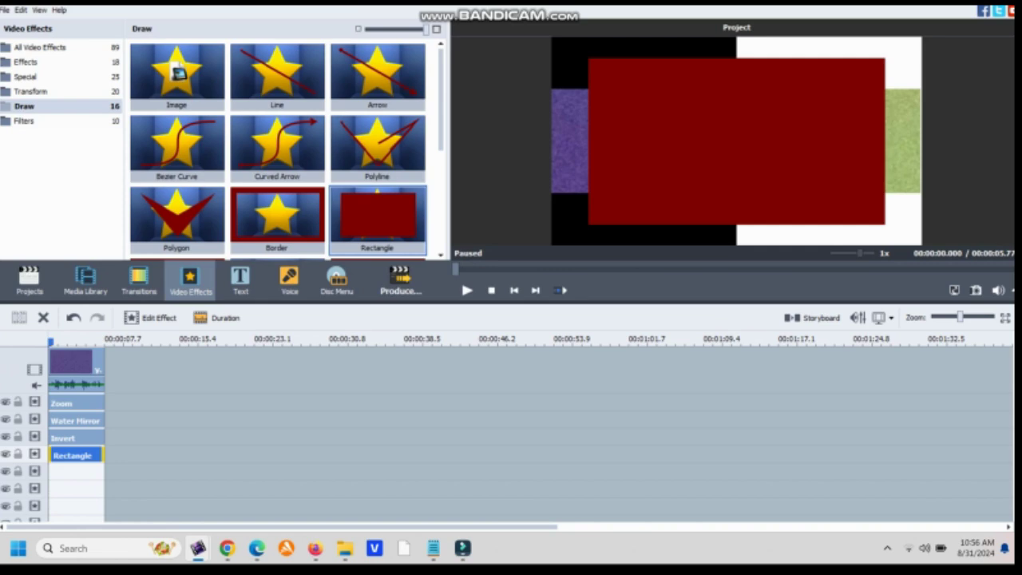
Step: Resize and position the drawn rectangle so that it covers the whole frame
left_click(151, 318)
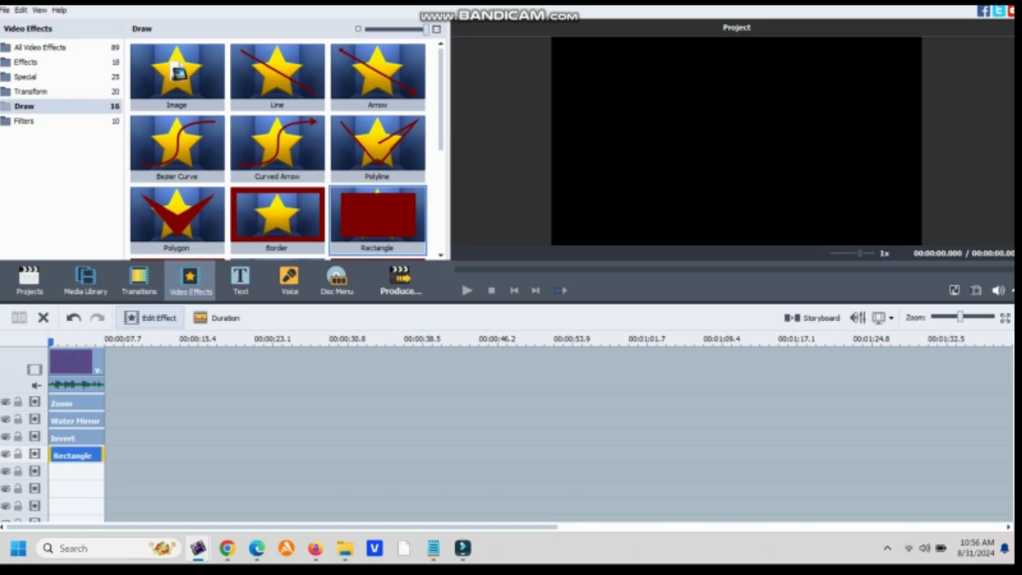
left_click(151, 318)
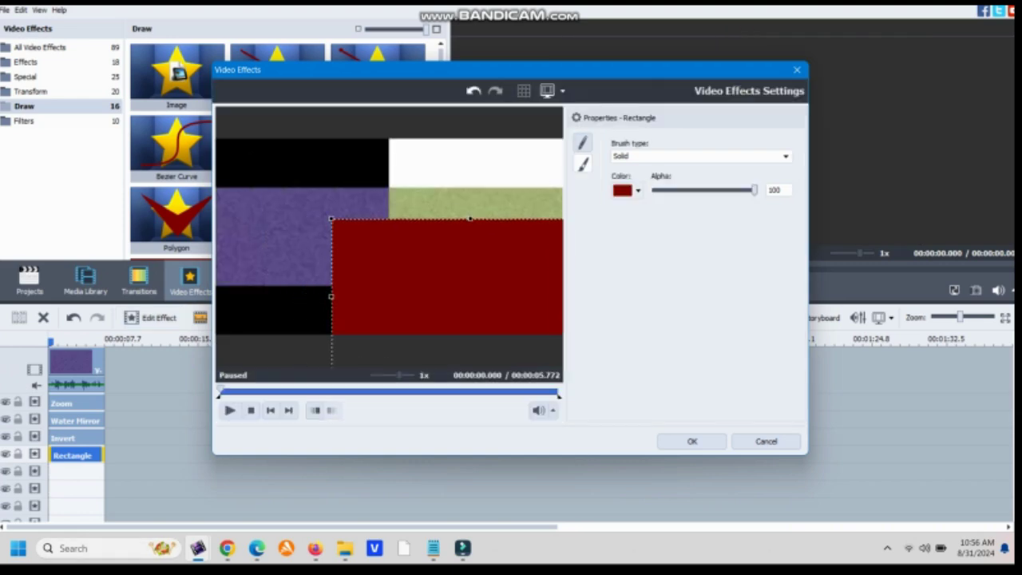
left_click_drag(332, 219, 216, 139)
left_click_drag(383, 240, 345, 216)
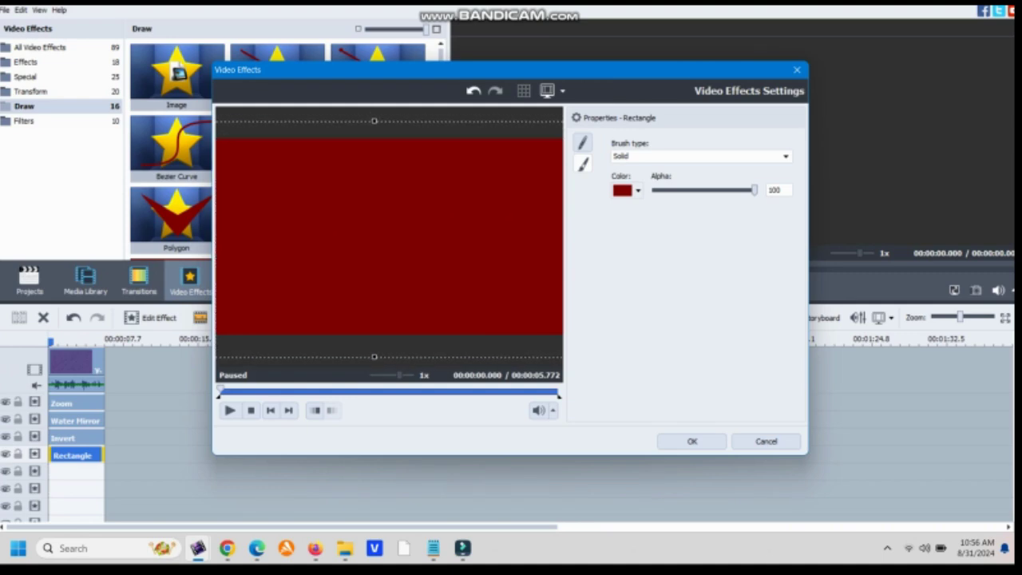
Step: Color the rectangle light gray, set its alpha to 50, and apply the settings
left_click(625, 190)
left_click(722, 253)
double_click(773, 189)
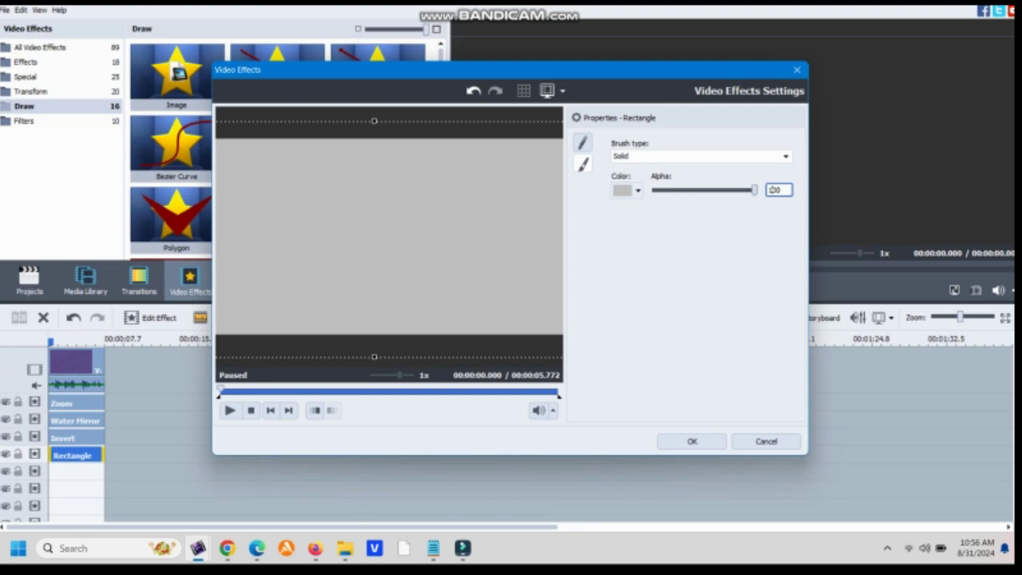
type("50")
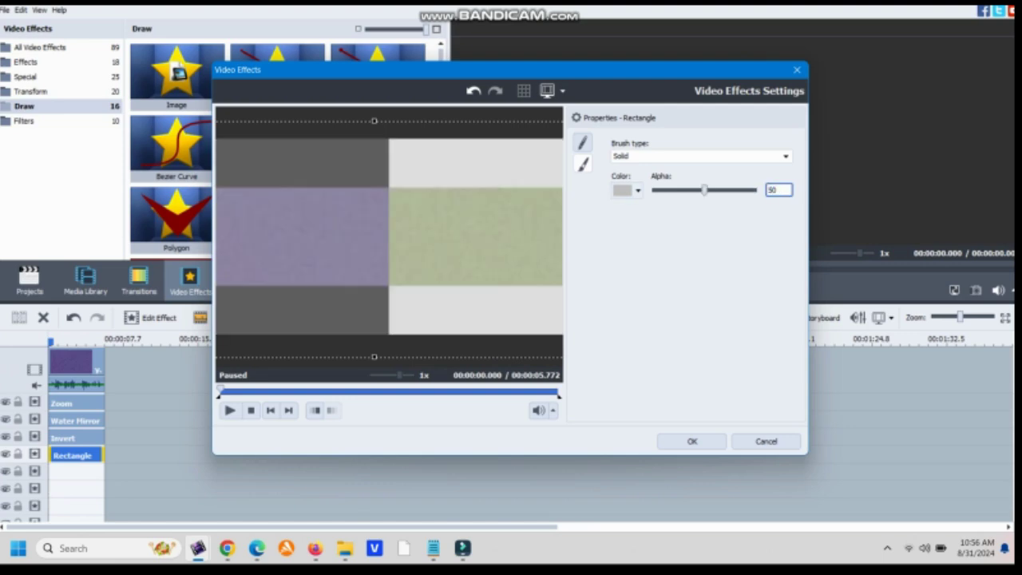
left_click(693, 441)
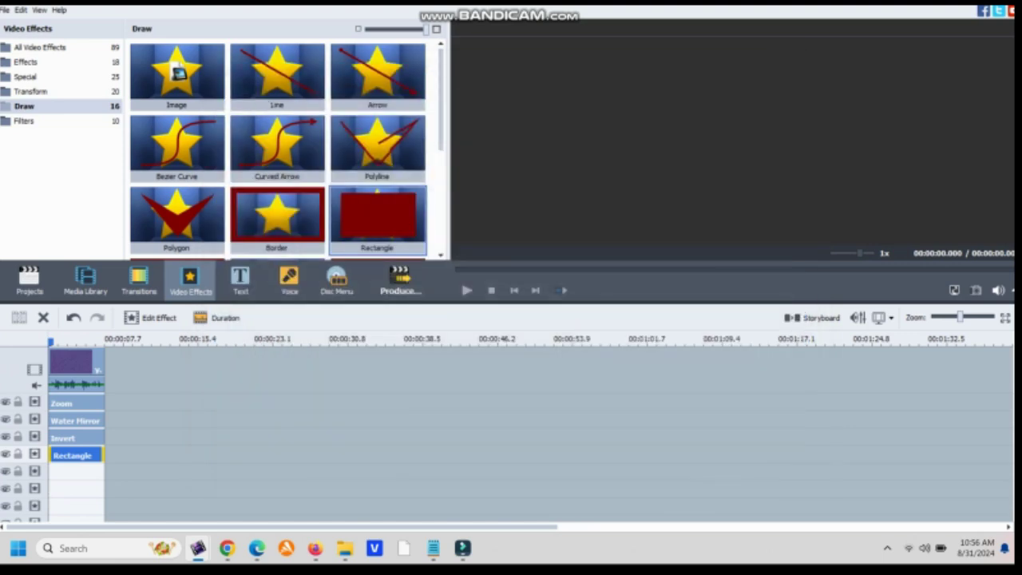
Step: Duplicate the Rectangle effect and place the copy on the fifth effect track under the clip
right_click(73, 449)
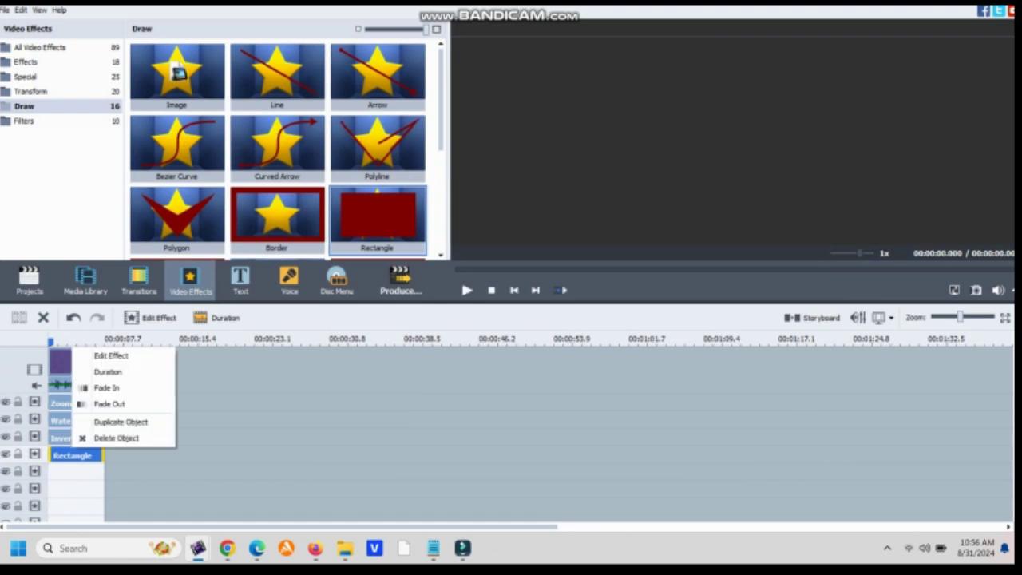
right_click(84, 453)
left_click(134, 425)
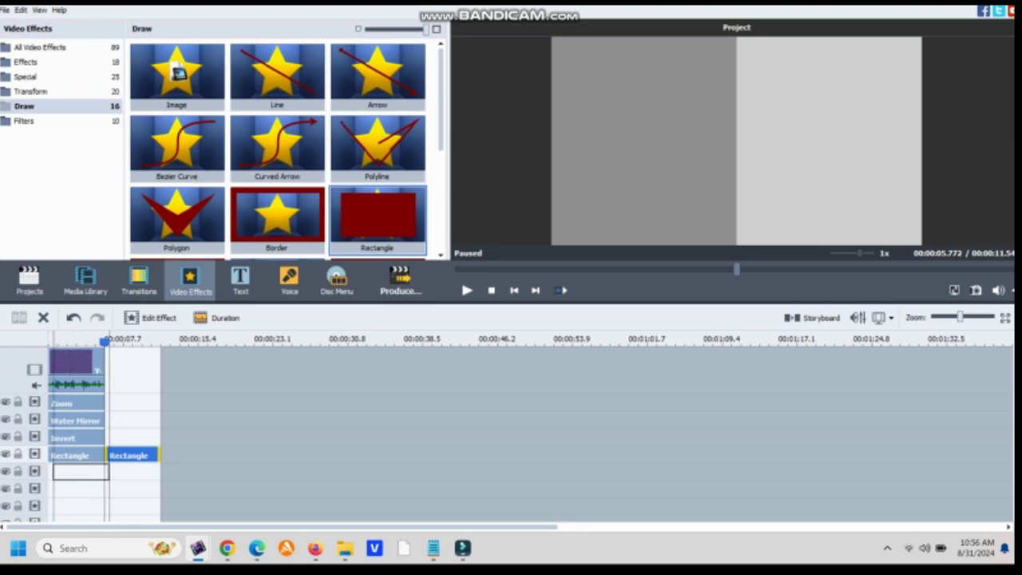
Step: Replace the copied Rectangle on the fifth effect track with the Glow effect from the Special category, and save the project
left_click(26, 62)
scroll(277, 152, "down", 3)
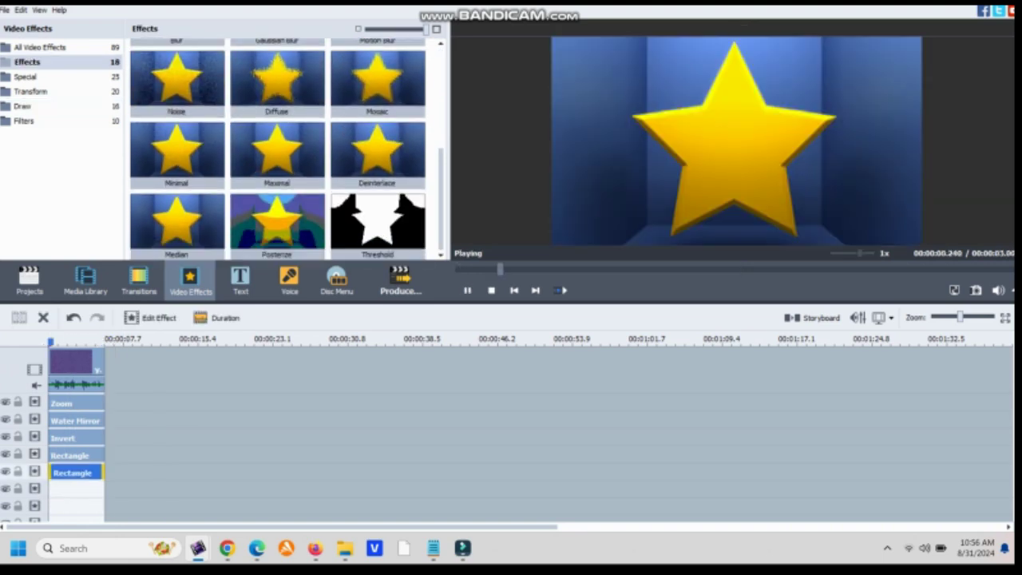
left_click(25, 78)
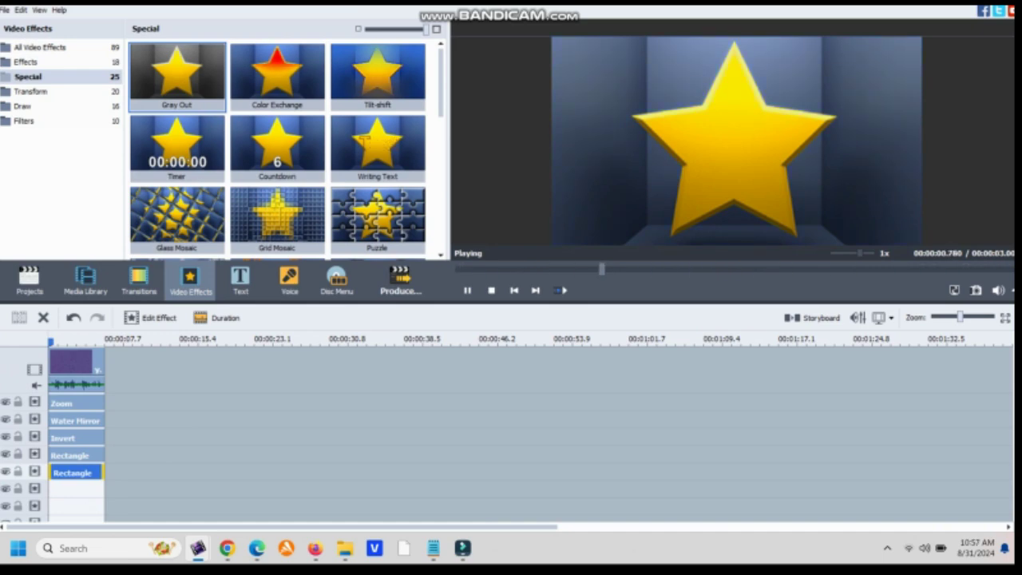
scroll(377, 151, "down", 6)
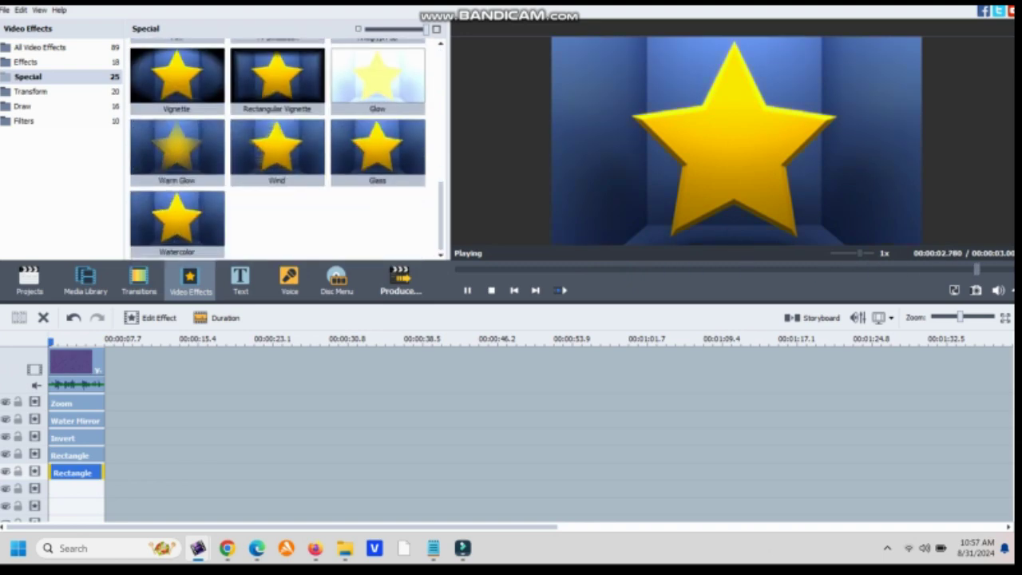
left_click_drag(373, 75, 84, 493)
left_click_drag(378, 74, 137, 515)
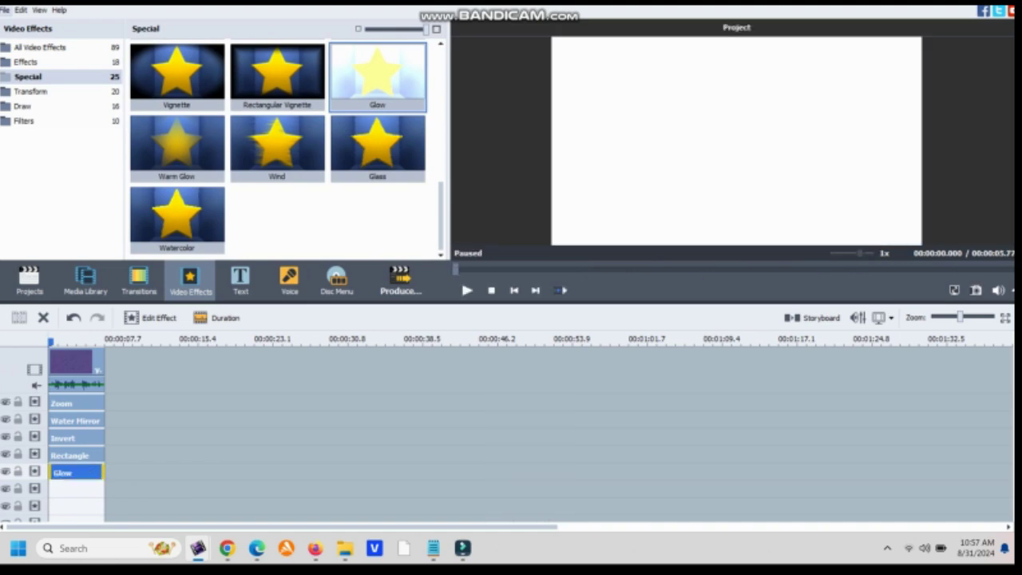
left_click(5, 9)
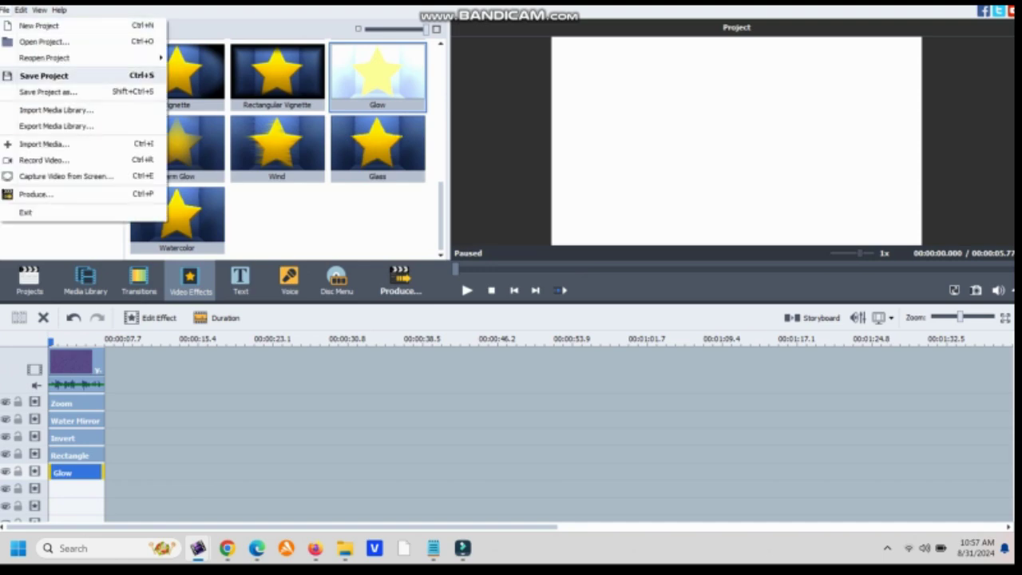
left_click(44, 75)
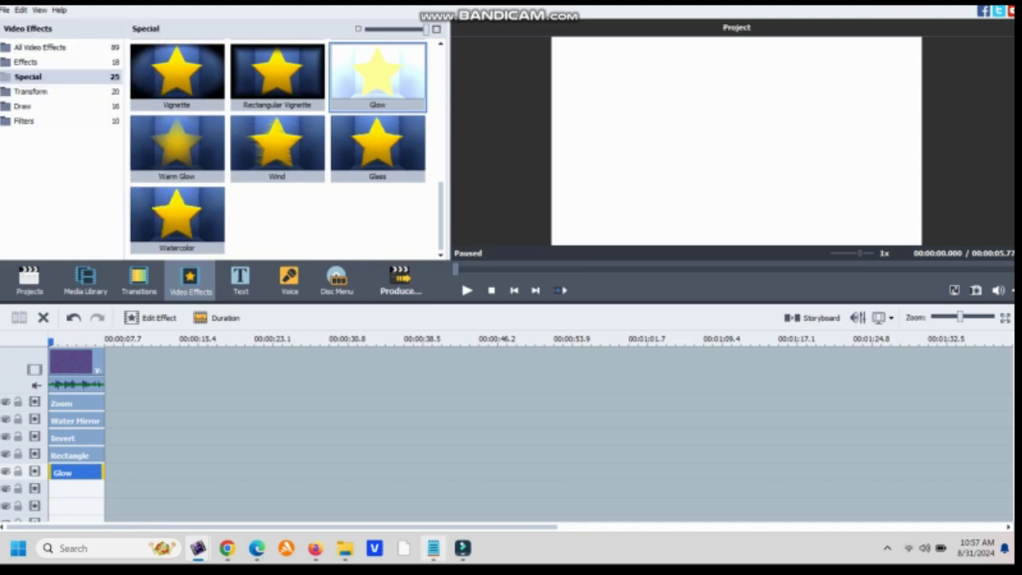
Step: Switch to Notepad and load the saved project file 2 from the Downloads folder into it
mouse_move(434, 549)
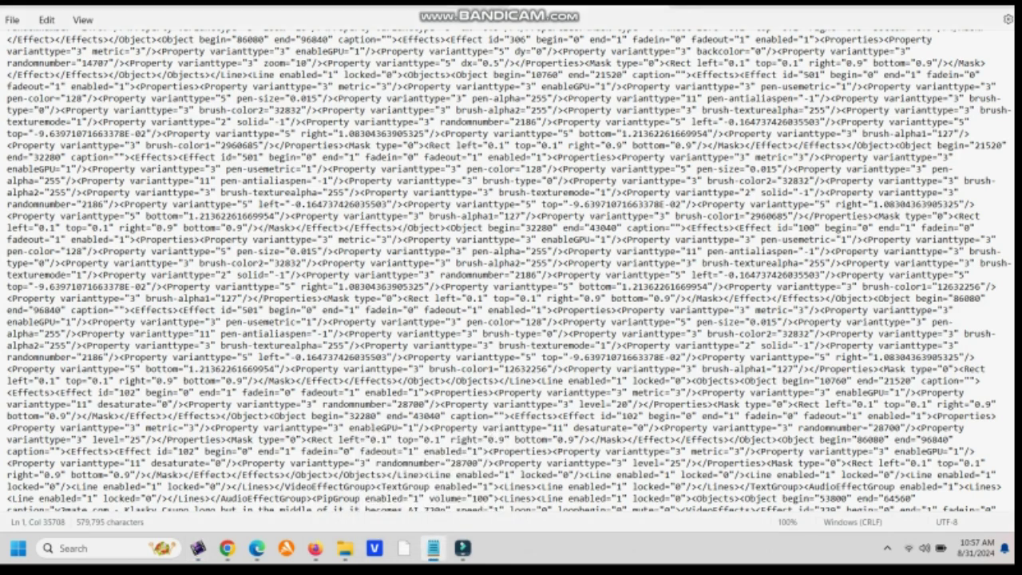
mouse_move(345, 548)
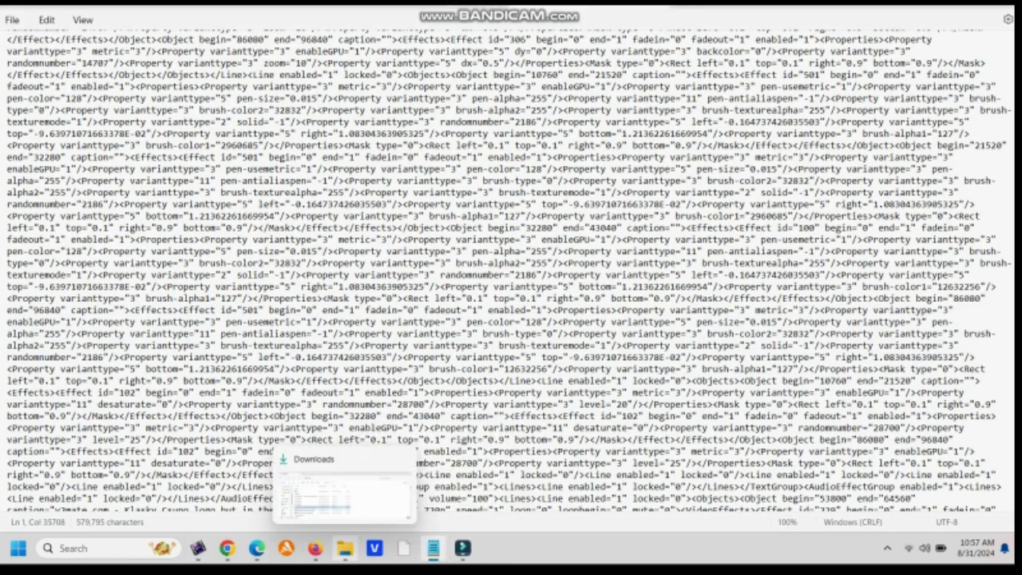
left_click(344, 487)
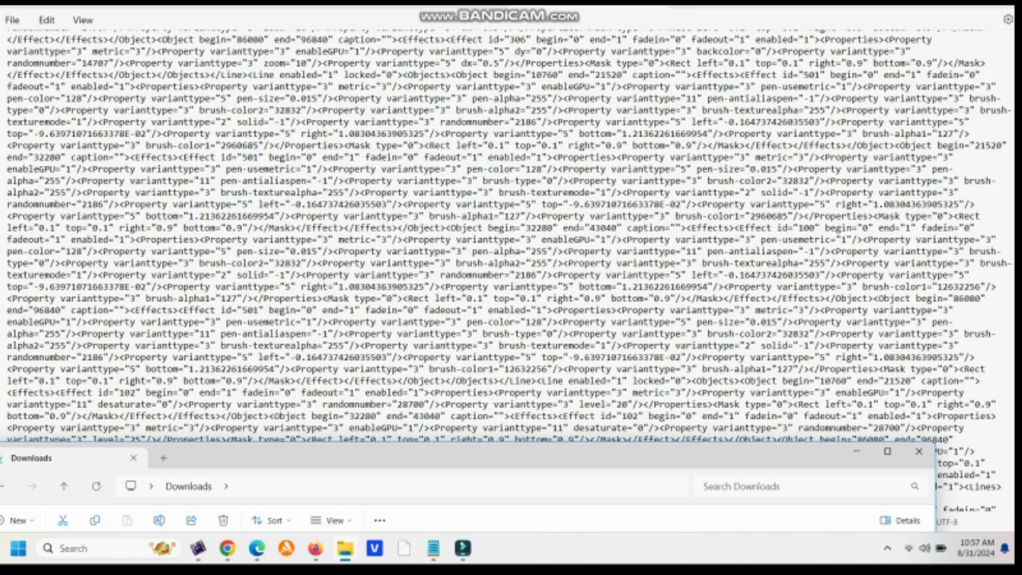
left_click_drag(344, 457, 279, 206)
left_click_drag(286, 334, 427, 301)
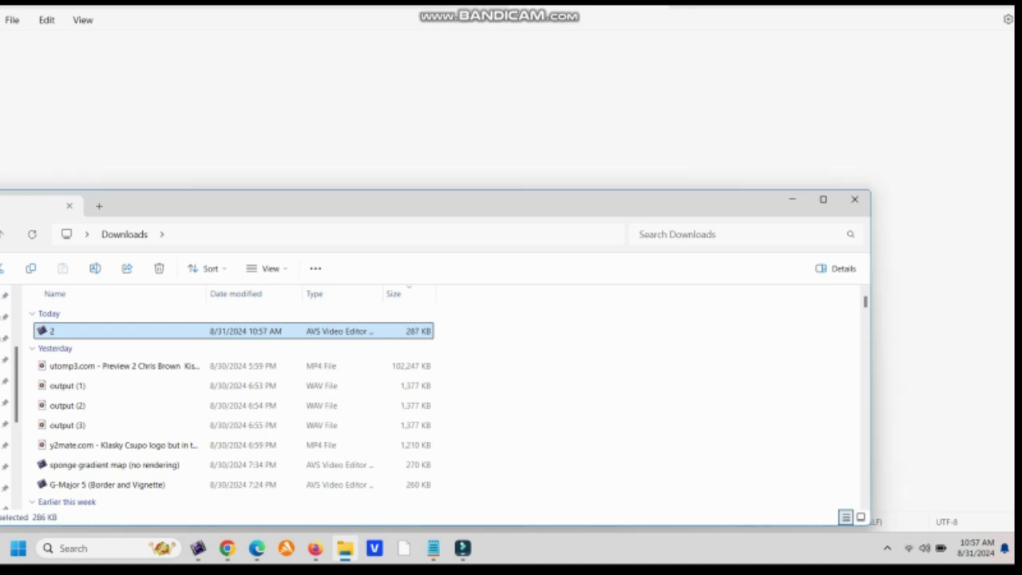
left_click(792, 199)
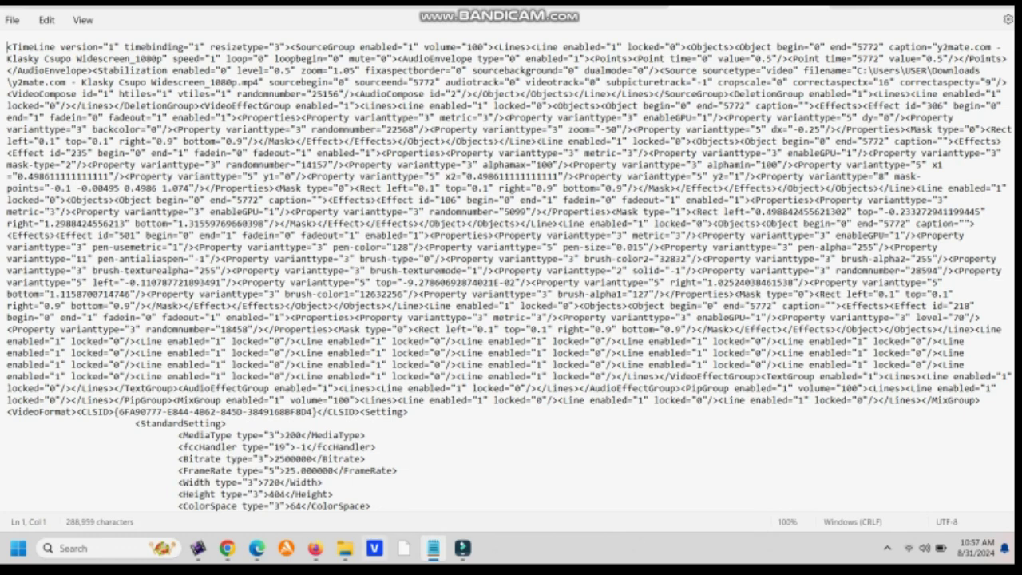
left_click(345, 548)
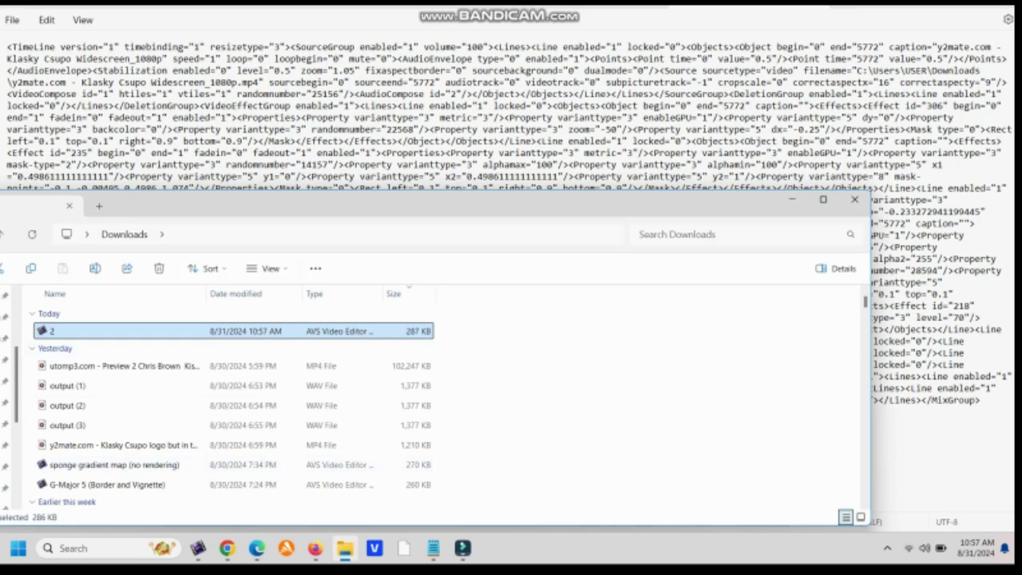
left_click_drag(342, 332, 342, 163)
left_click(792, 200)
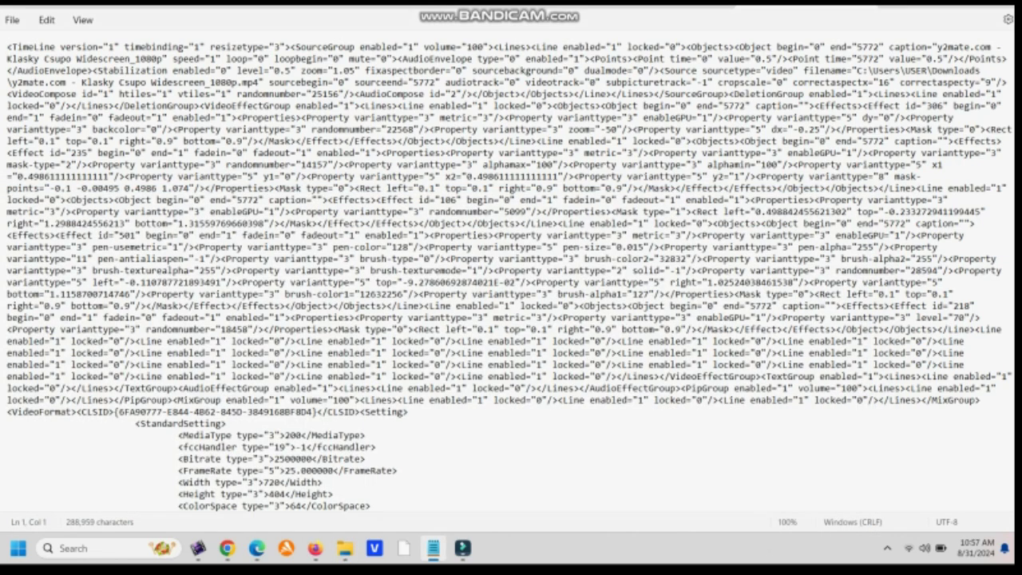
Step: Change the Glow effect's id from 218 to 102 in the project code and save the file
left_click_drag(136, 236, 124, 235)
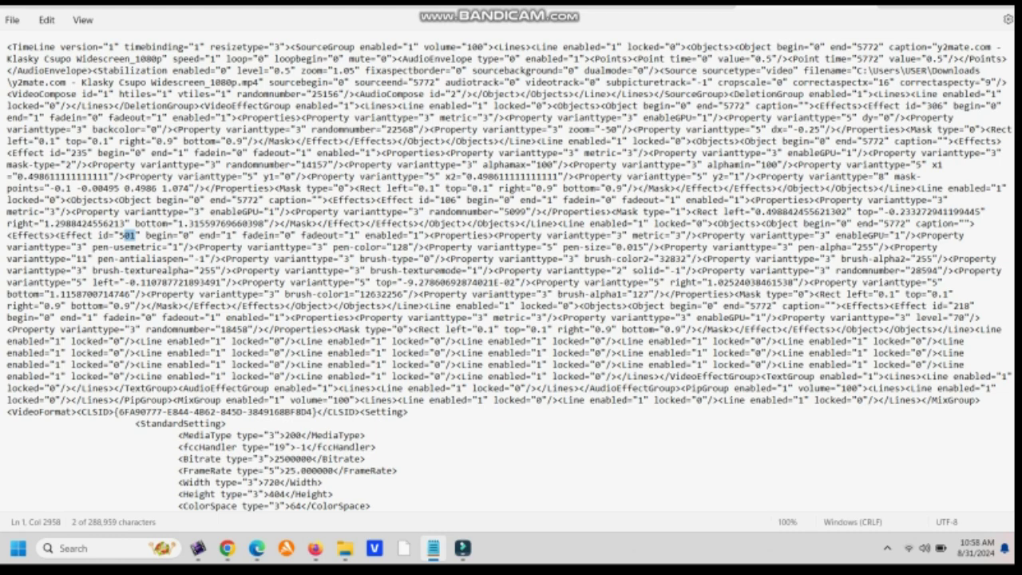
left_click_drag(970, 306, 964, 306)
mouse_move(960, 306)
left_mouse_down()
mouse_move(944, 306)
mouse_move(970, 306)
left_mouse_up()
type("102")
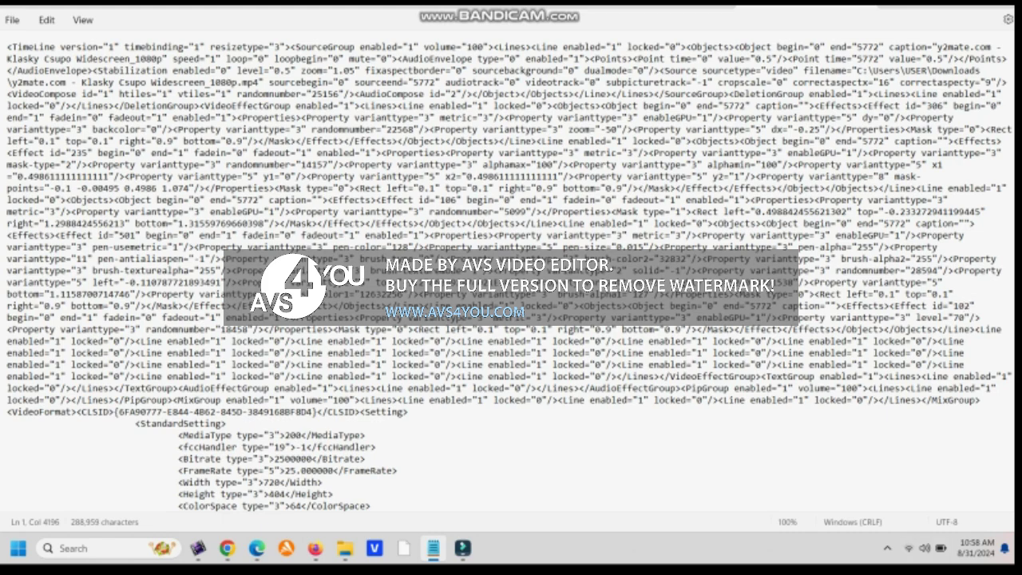
left_click(12, 19)
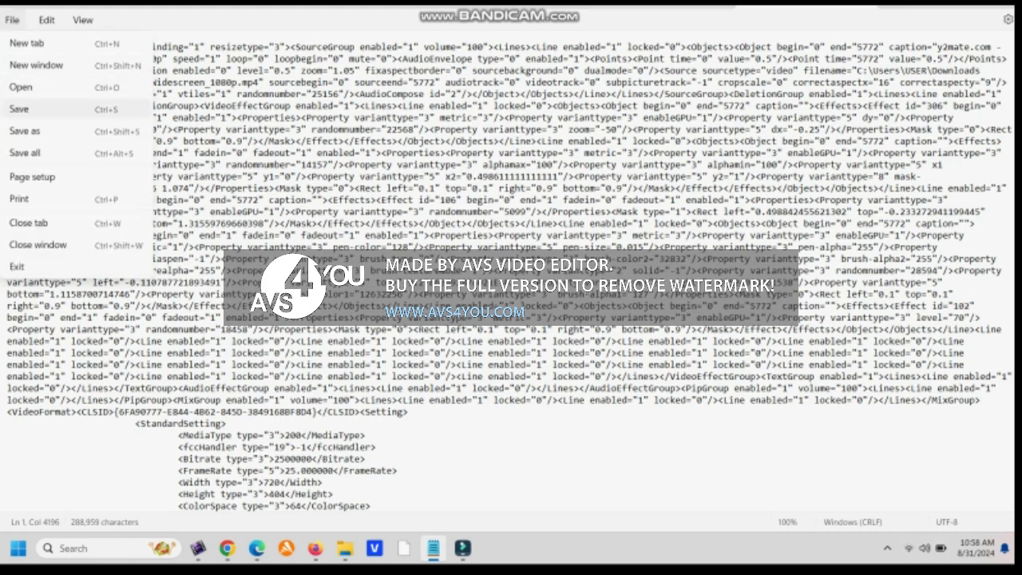
left_click(18, 109)
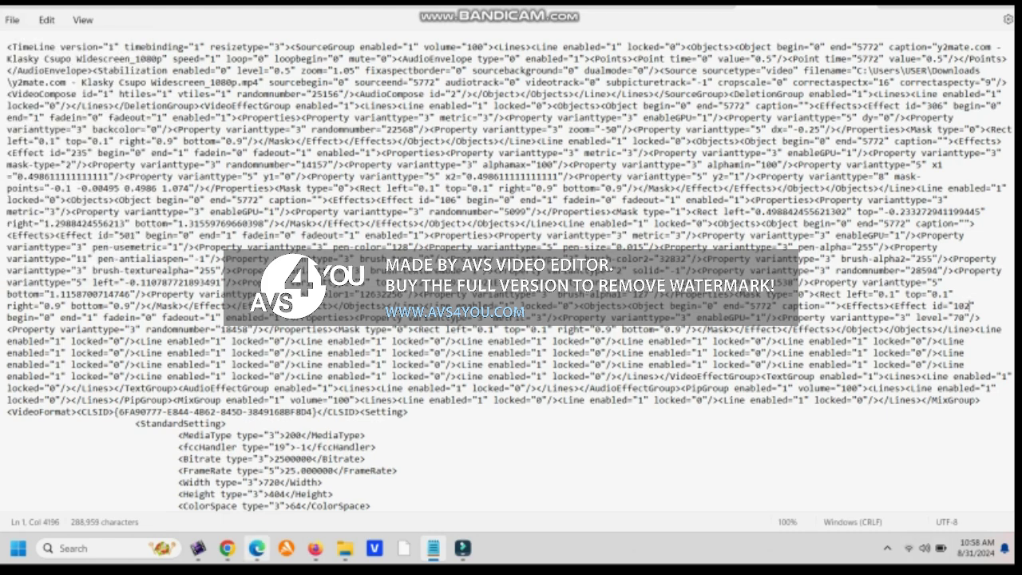
Step: Switch back to the AVS Video Editor window of project 2 and reopen that project from Downloads
mouse_move(197, 548)
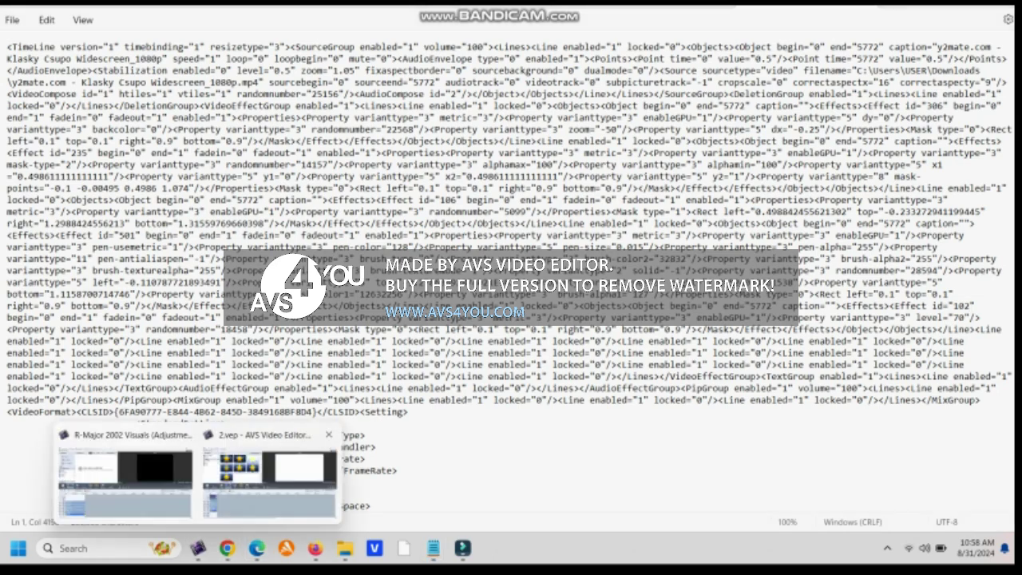
left_click(269, 479)
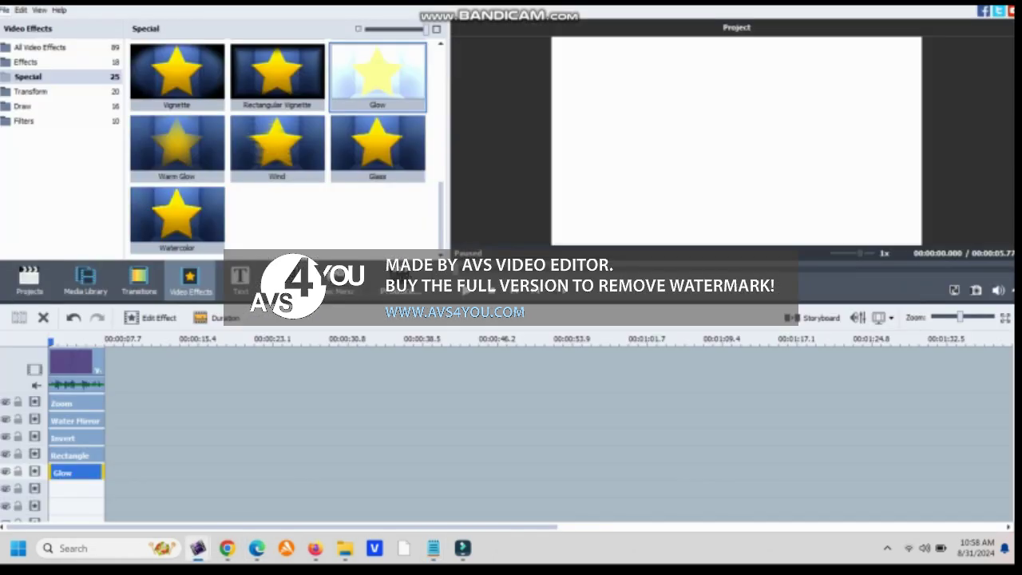
left_click(6, 10)
left_click(42, 41)
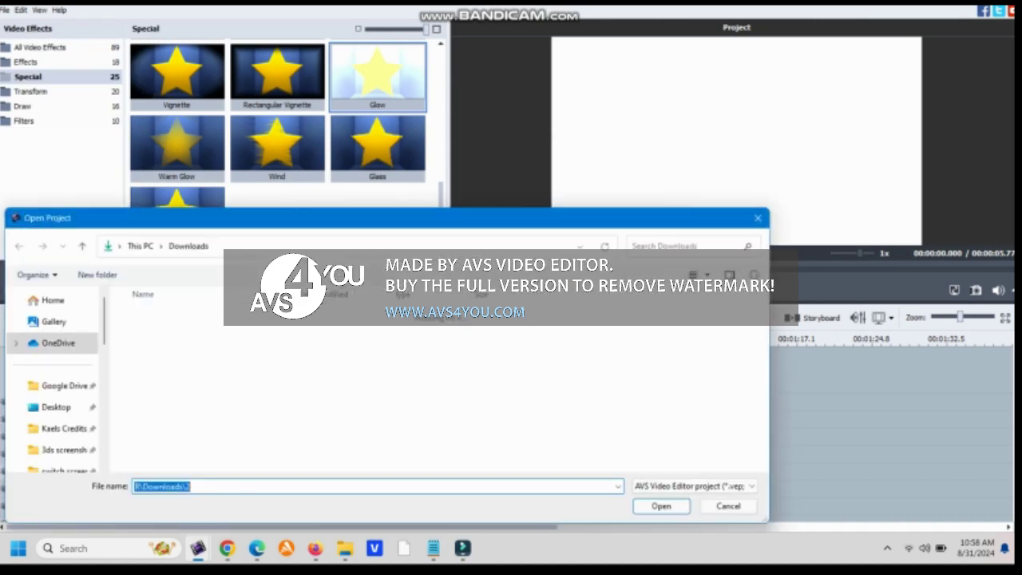
double_click(141, 334)
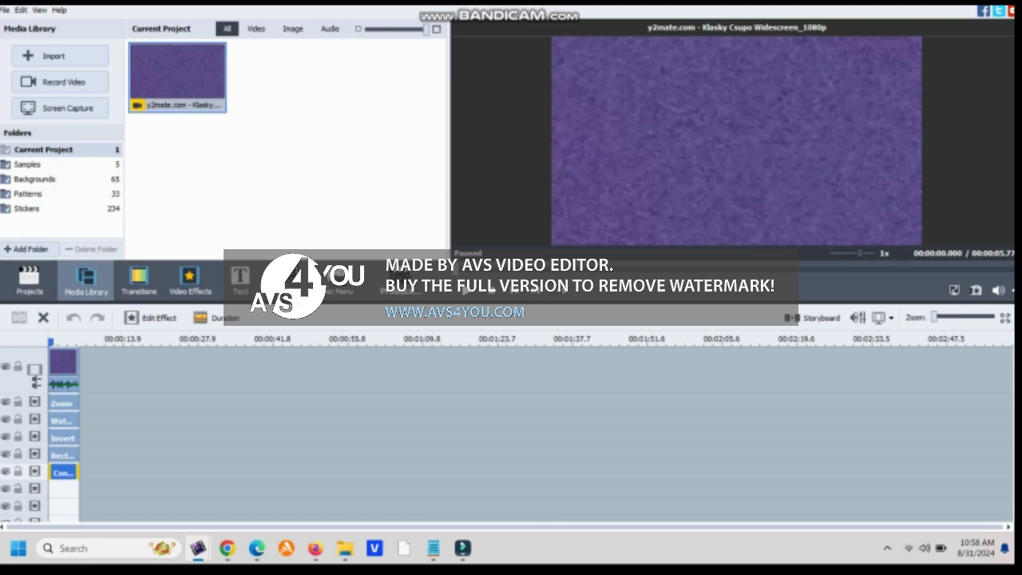
Step: Set the level of the Contrast effect on the fifth track to 25 and apply the settings
left_click_drag(935, 317, 960, 317)
left_click(190, 281)
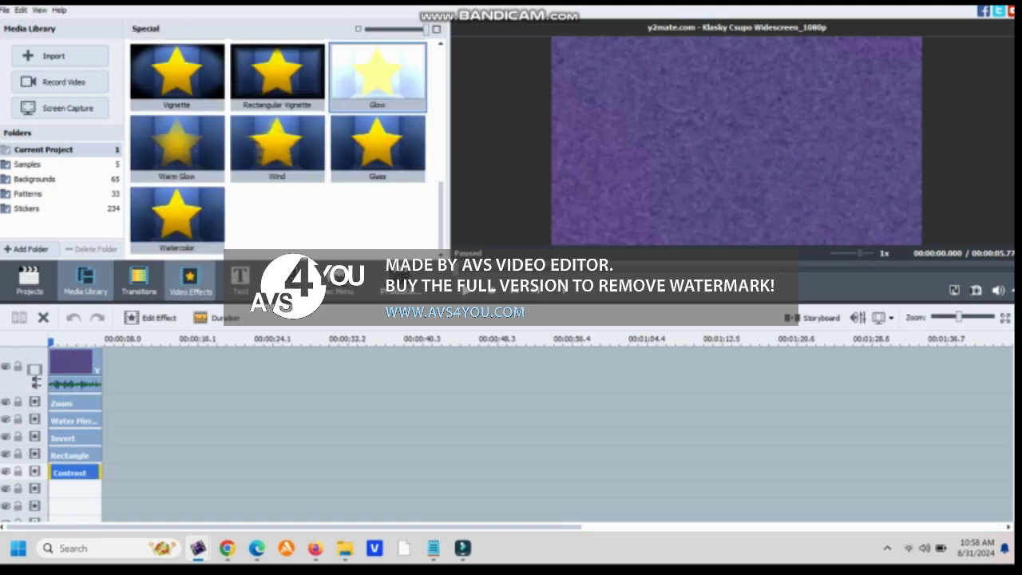
left_click(152, 318)
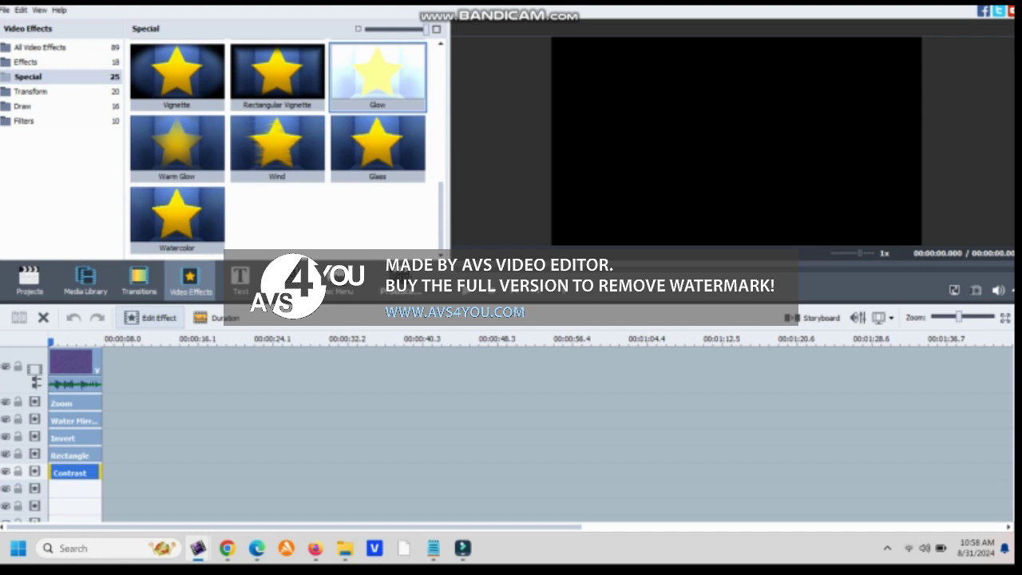
left_click(151, 318)
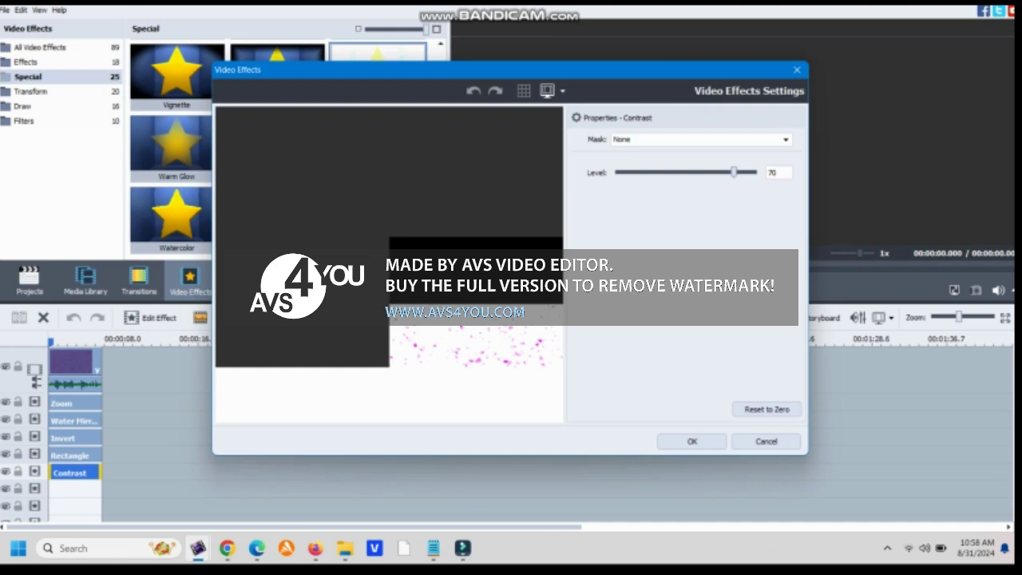
double_click(773, 173)
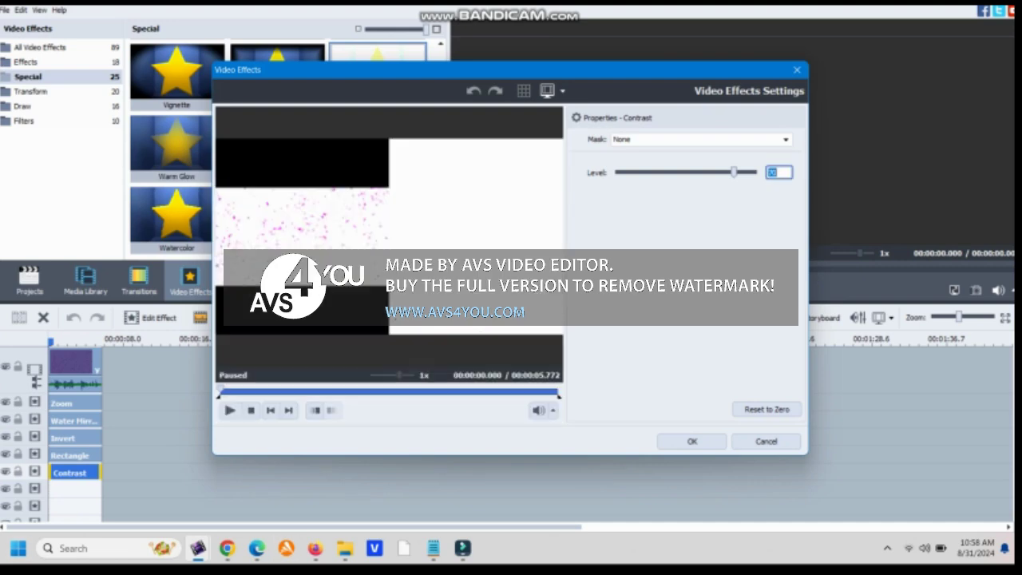
type("25")
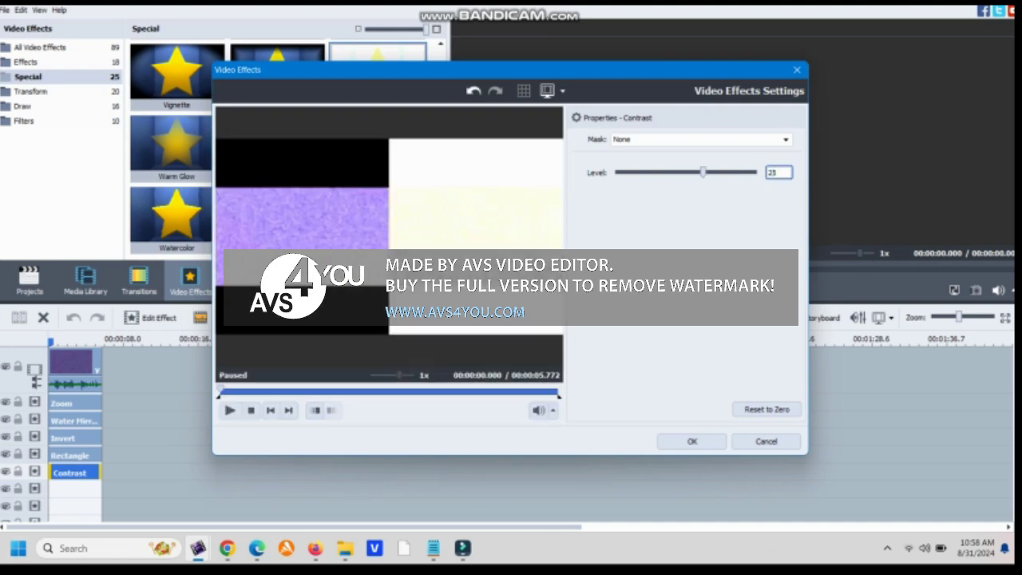
key("Return")
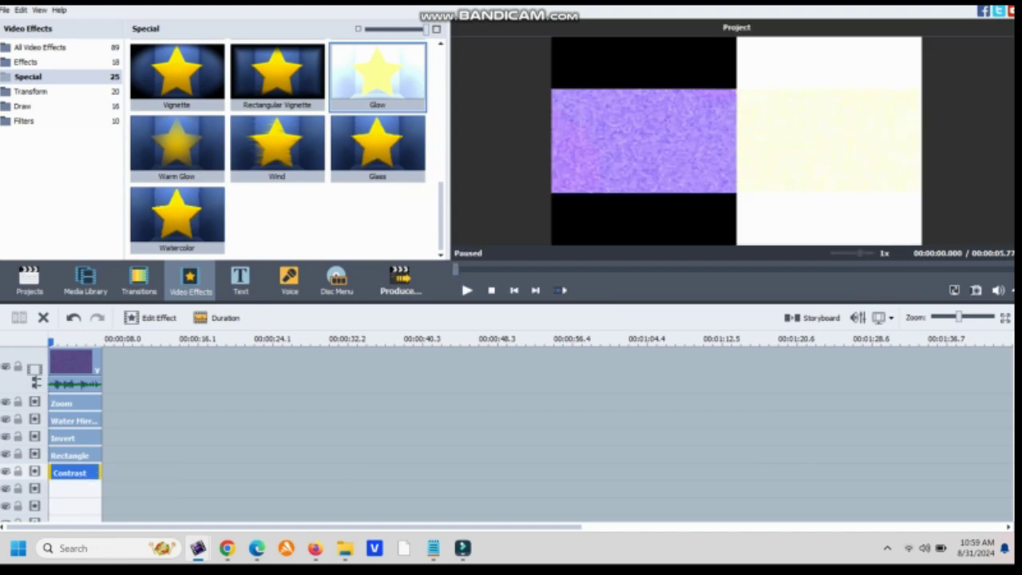
Step: Duplicate the Water Mirror effect and place the copy on the sixth effect track under the clip
right_click(91, 422)
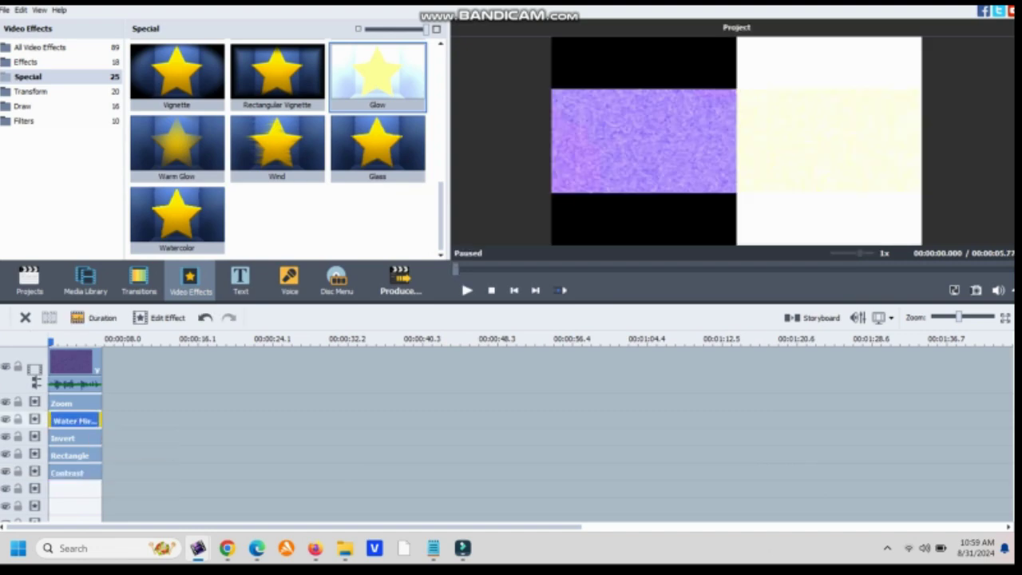
left_click(137, 500)
left_click_drag(128, 421, 76, 489)
Step: Open the copied Water Mirror effect's settings and move its rectangle mask over the right half of the frame
left_click(151, 318)
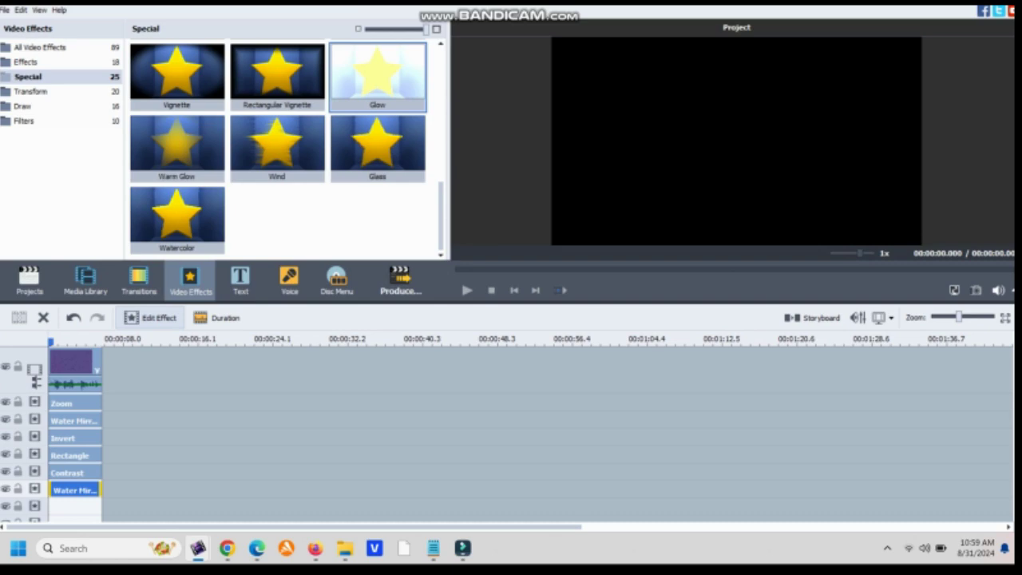
left_click(150, 318)
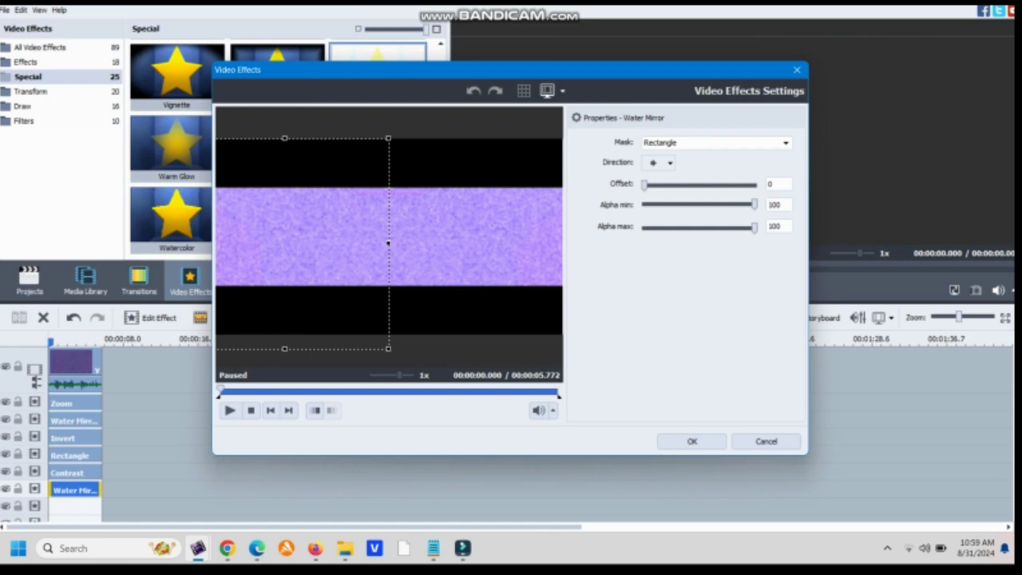
key("Left")
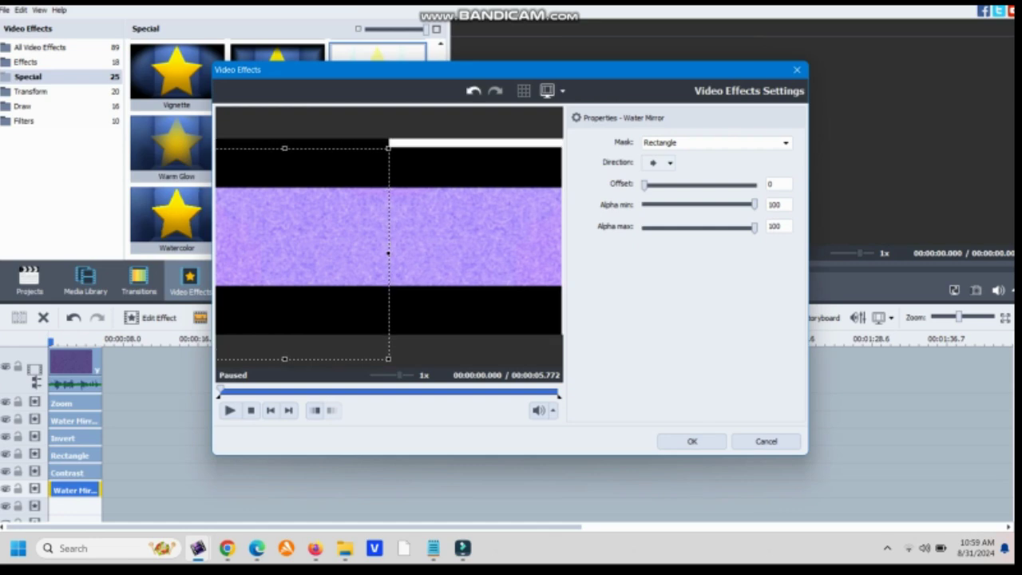
left_click_drag(284, 244, 492, 240)
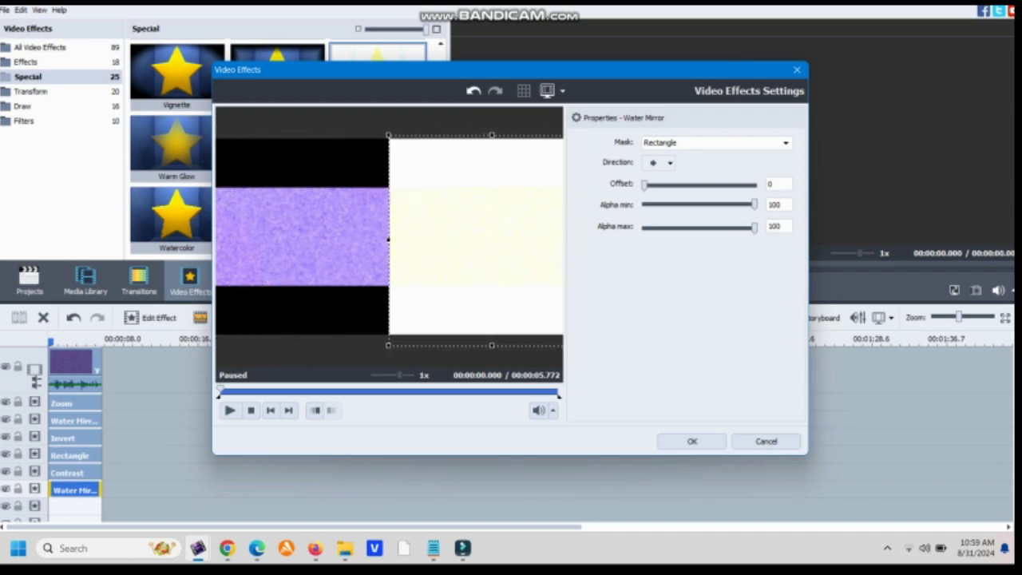
Step: Set the copied Water Mirror's direction to left and its minimum and maximum alpha to 50, check a mid-clip frame and apply
left_click(660, 163)
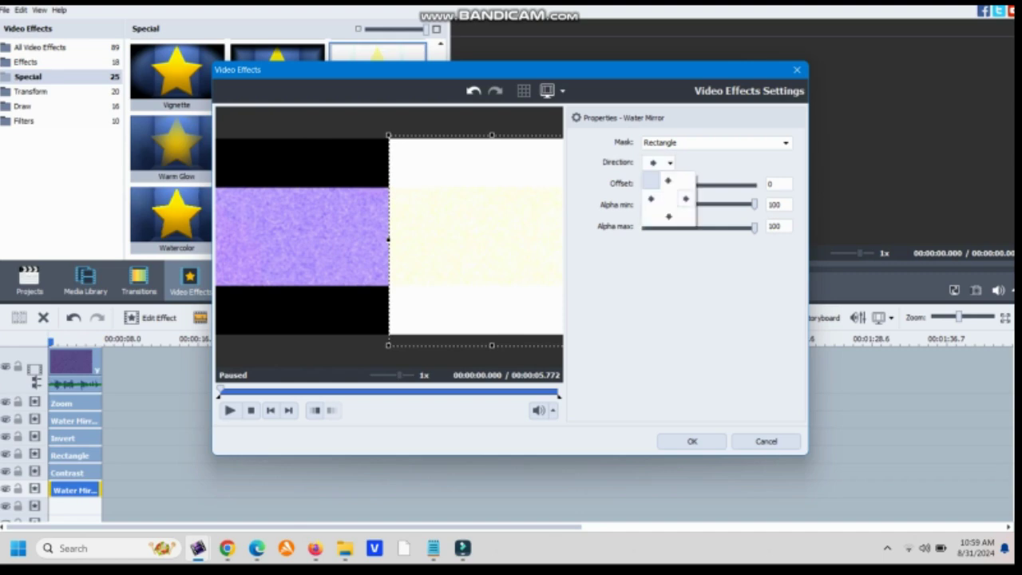
left_click(652, 200)
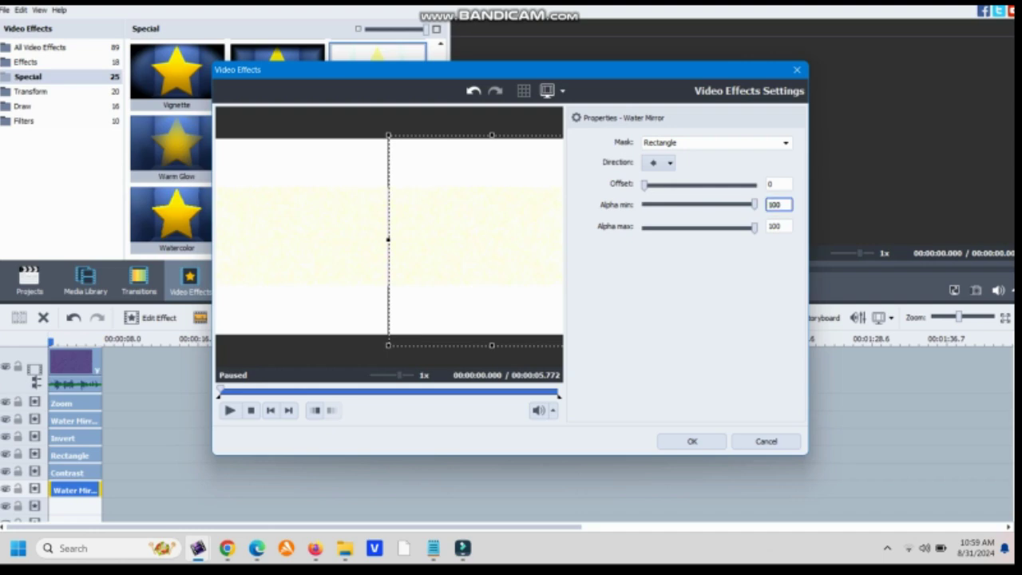
double_click(775, 206)
type("50")
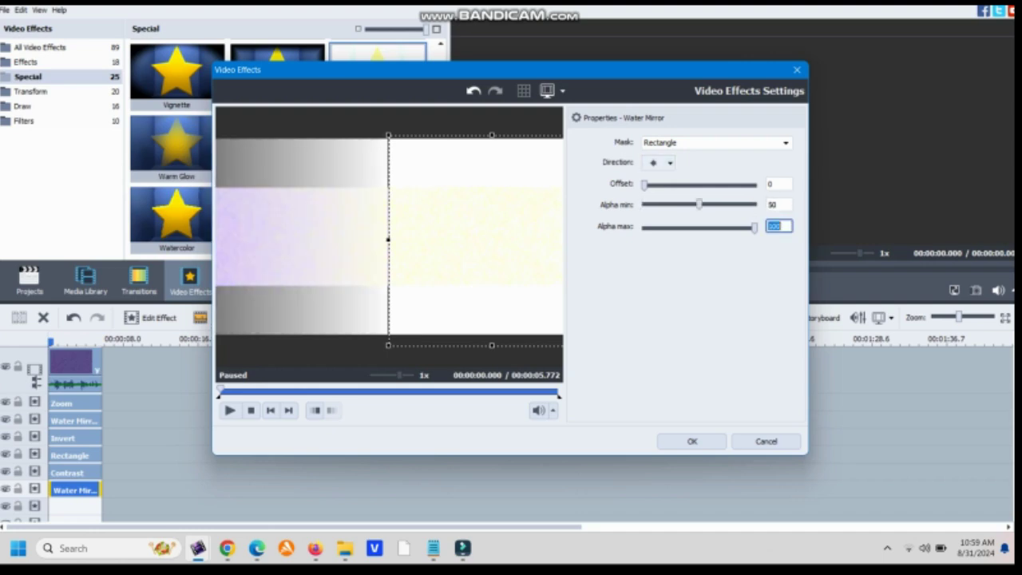
type("50")
left_click(328, 391)
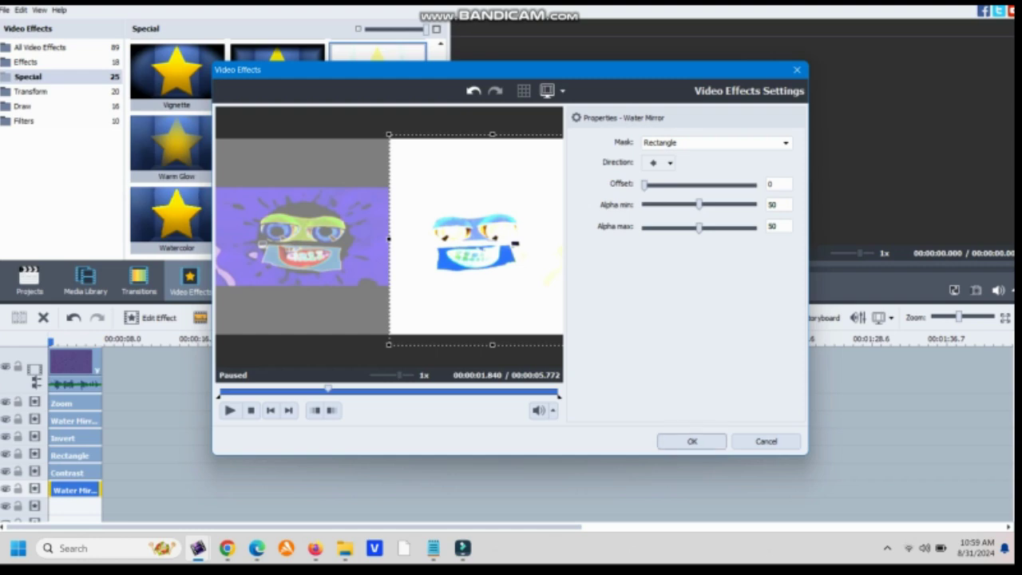
key("Return")
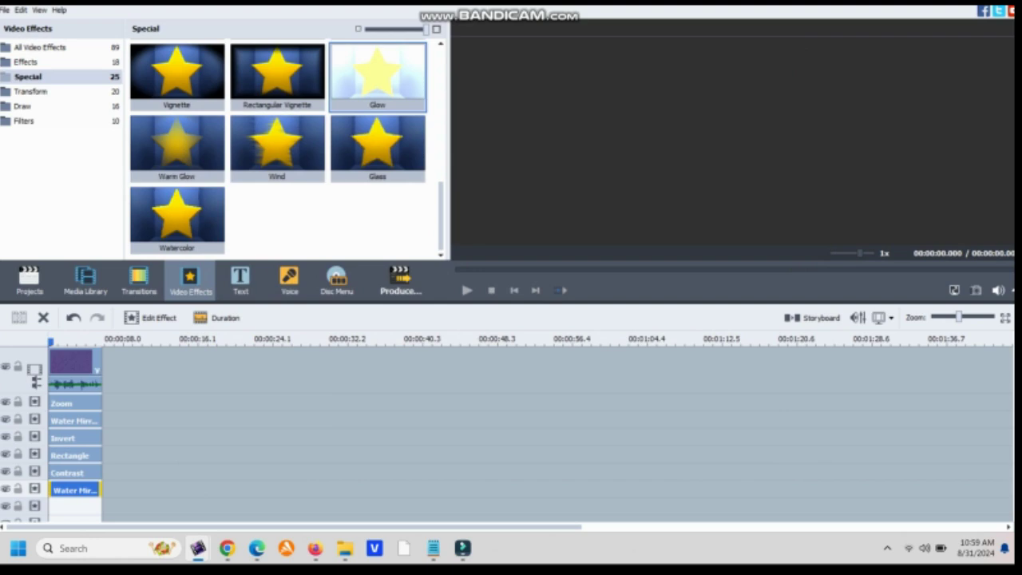
Step: Duplicate the Rectangle and Zoom effects, parking the Rectangle copy after the clip and placing the Zoom copy on the seventh effect track
right_click(89, 456)
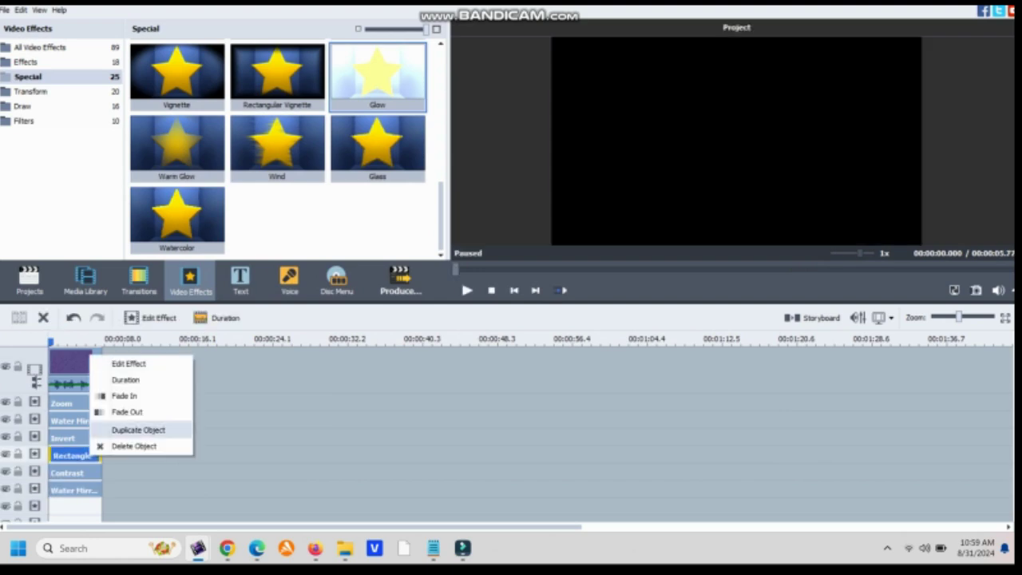
left_click(138, 429)
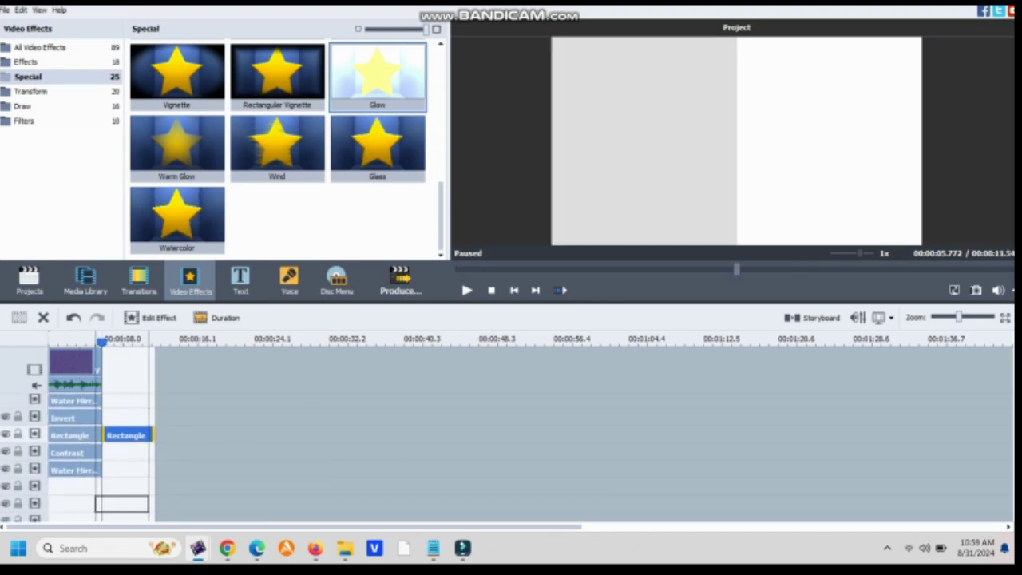
left_click_drag(123, 504, 152, 470)
right_click(86, 408)
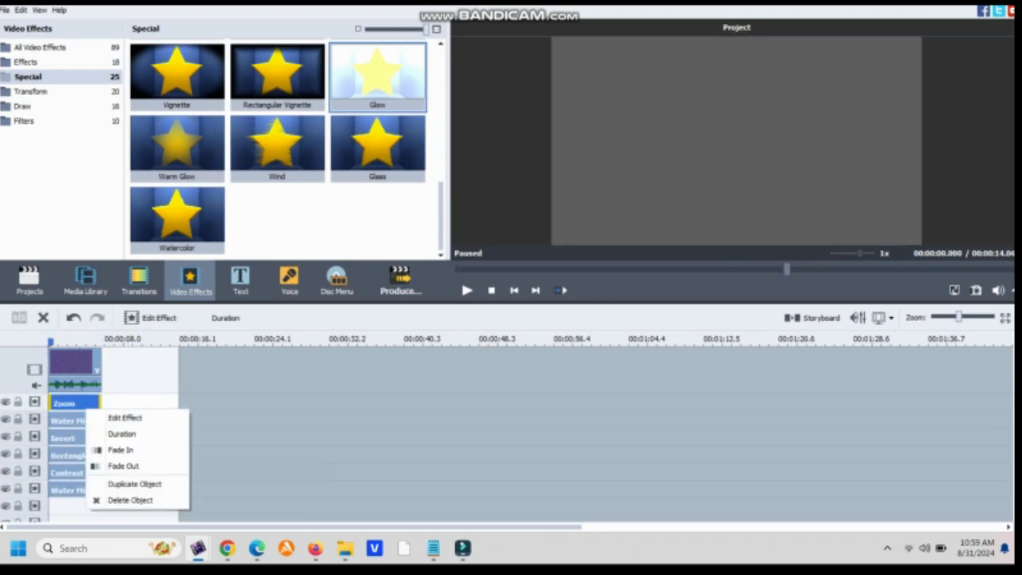
left_click(134, 484)
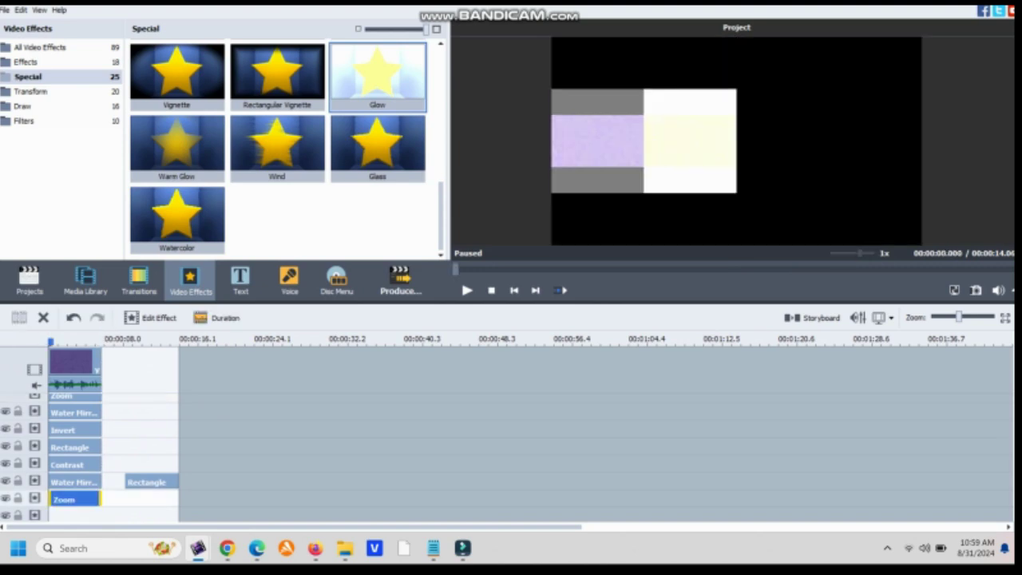
Step: Set the copied Zoom effect's zoom to 20 and its horizontal centre to -50, and apply the settings
left_click(150, 318)
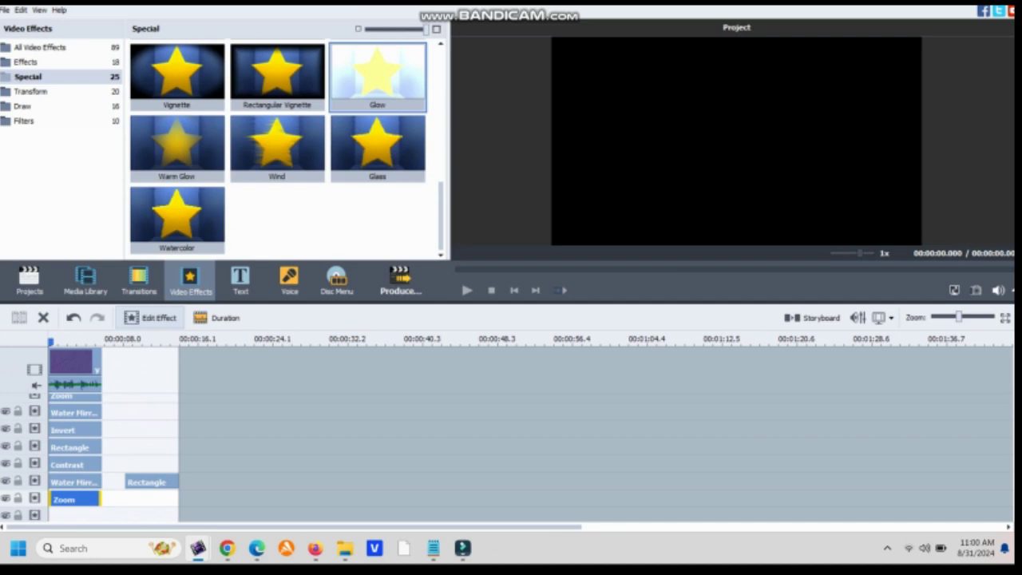
left_click(150, 318)
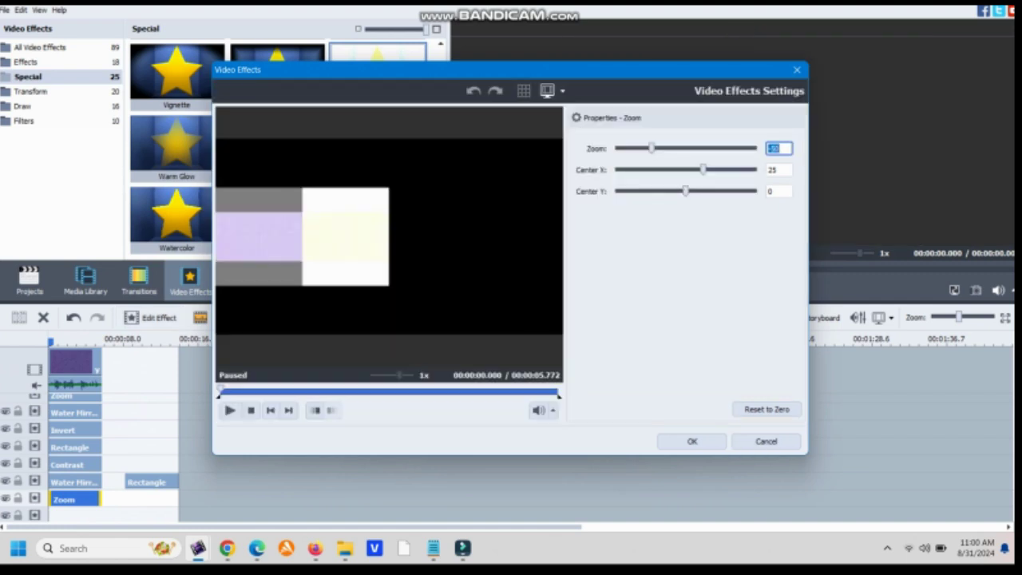
type("20")
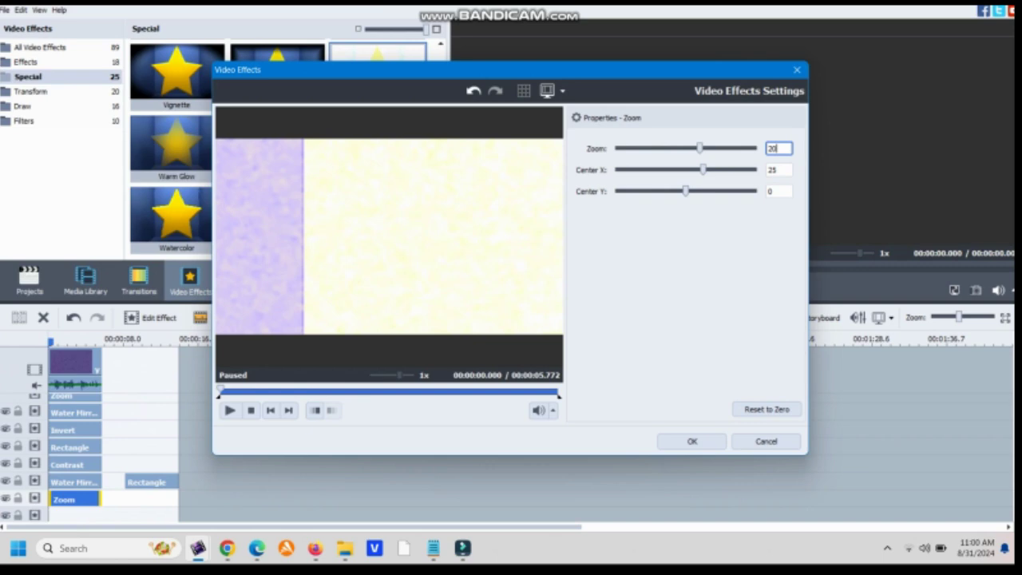
key("Tab")
type("-50")
key("Return")
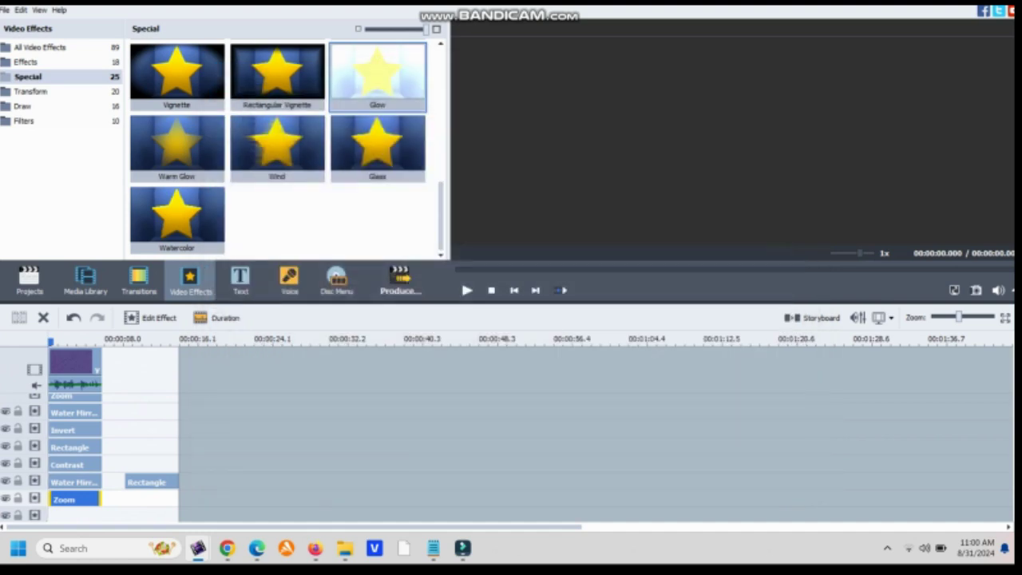
Step: Move the Rectangle copy onto the eighth effect track, aligned under the clip
left_click_drag(152, 480, 74, 515)
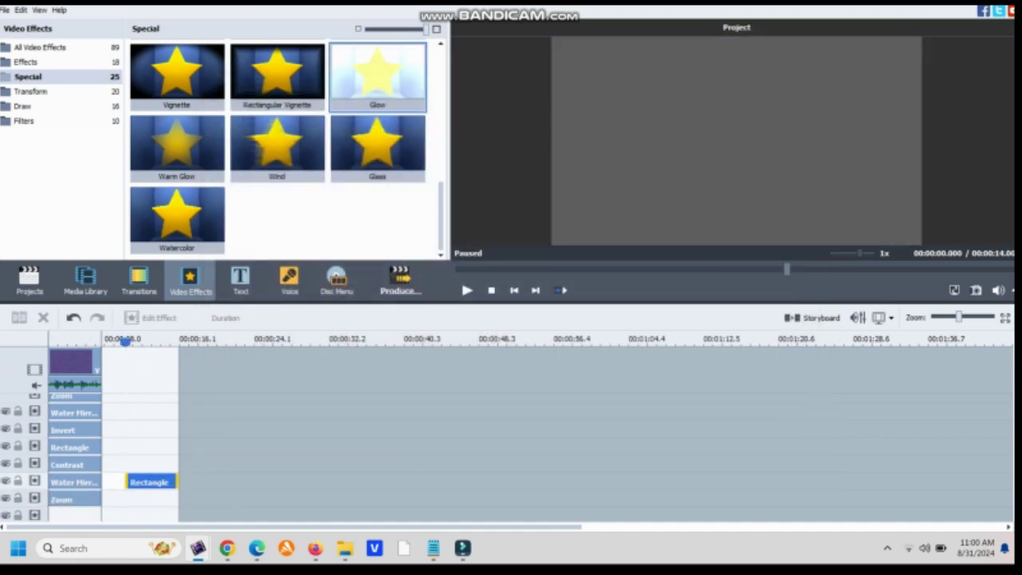
left_click(62, 516)
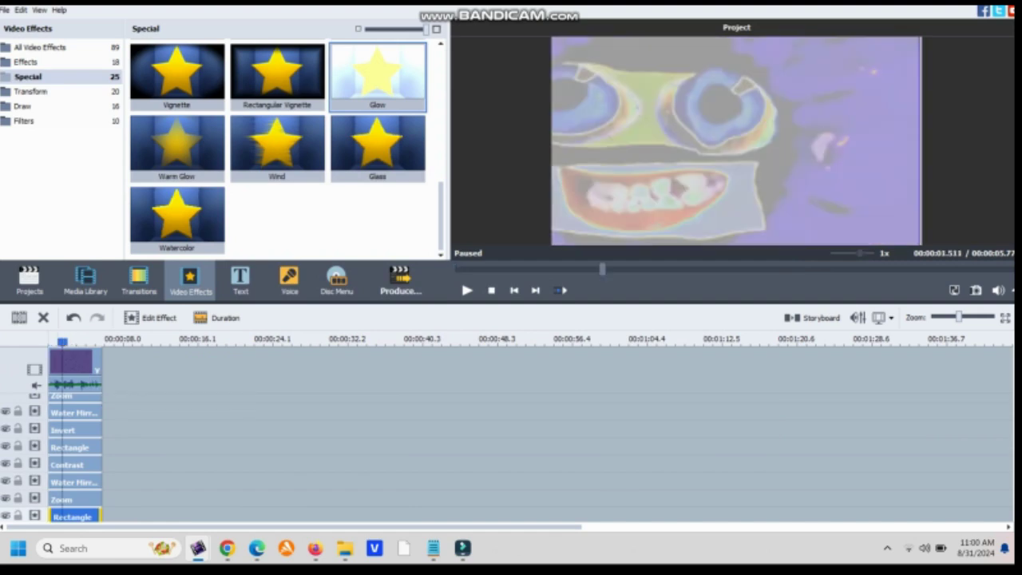
Step: Reduce the zoom amount of the seventh-track Zoom effect so the half-frame picture fills the whole frame, and apply
left_click(64, 500)
left_click(150, 318)
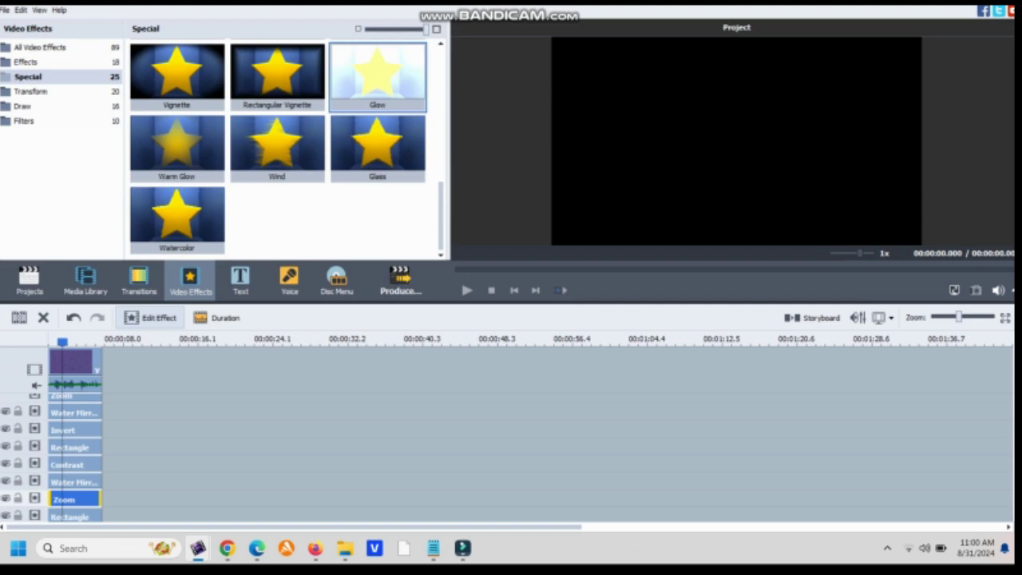
left_click(151, 318)
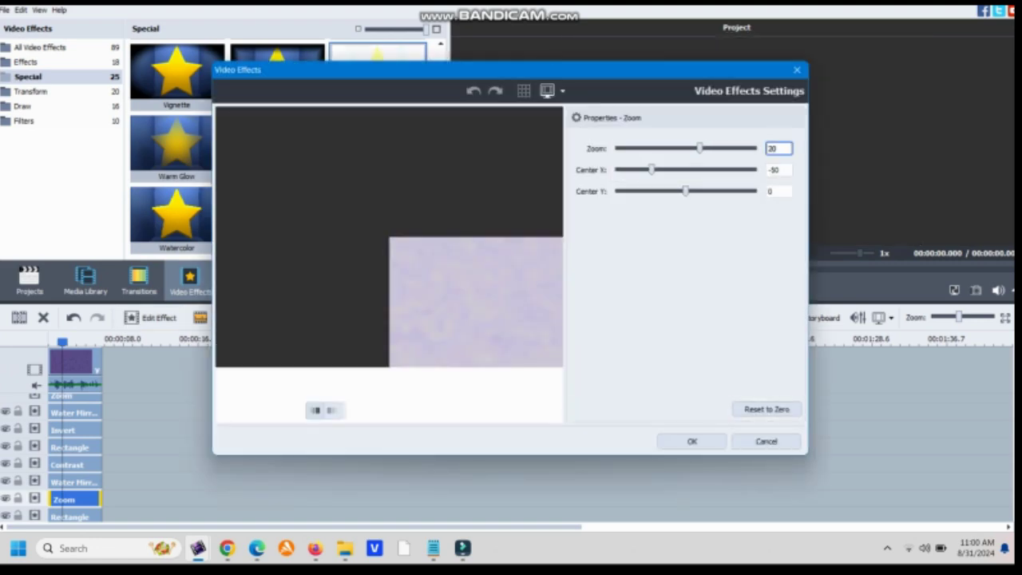
key("shift+Right")
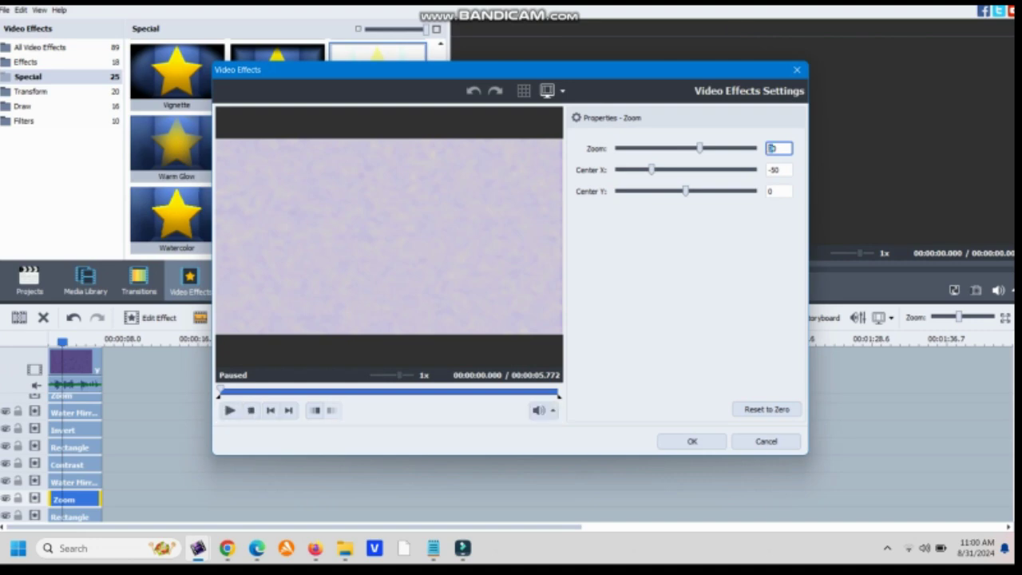
type("0")
key("Return")
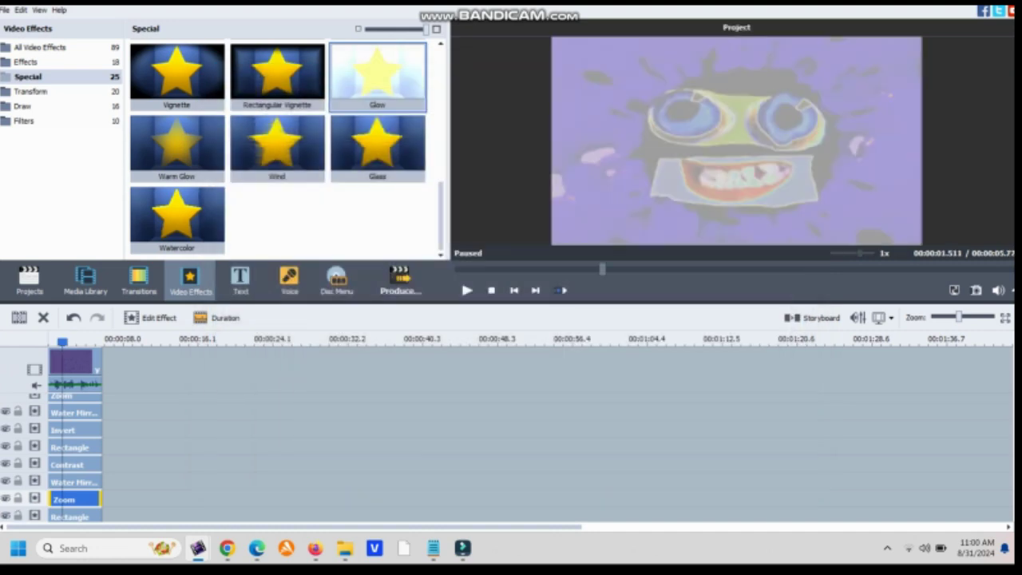
Step: Change the solid colour of the eighth-track Rectangle effect to a dark grey of about RGB 44, 44, 44, and apply
scroll(75, 476, "down", 3)
left_click(75, 477)
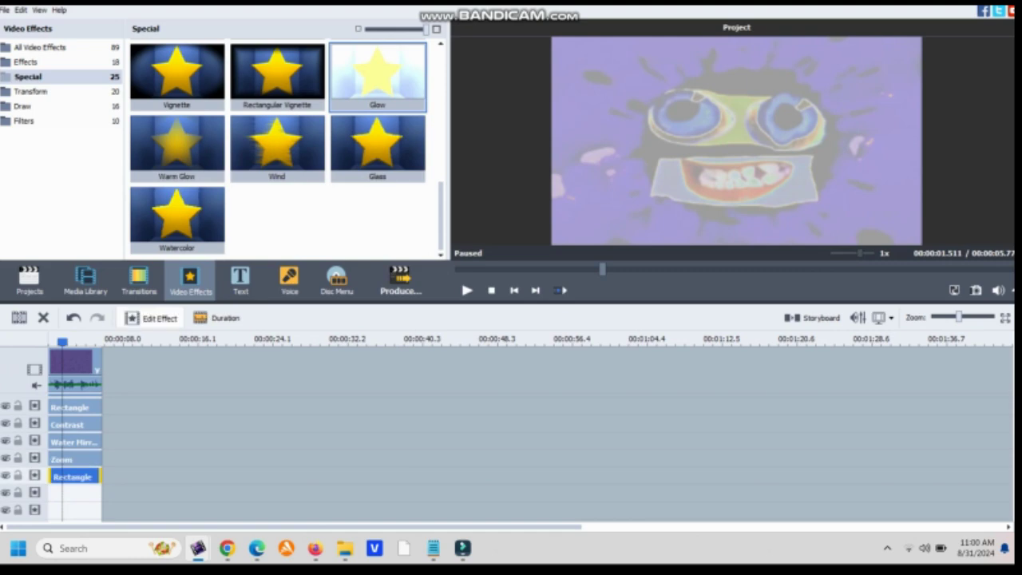
left_click(151, 318)
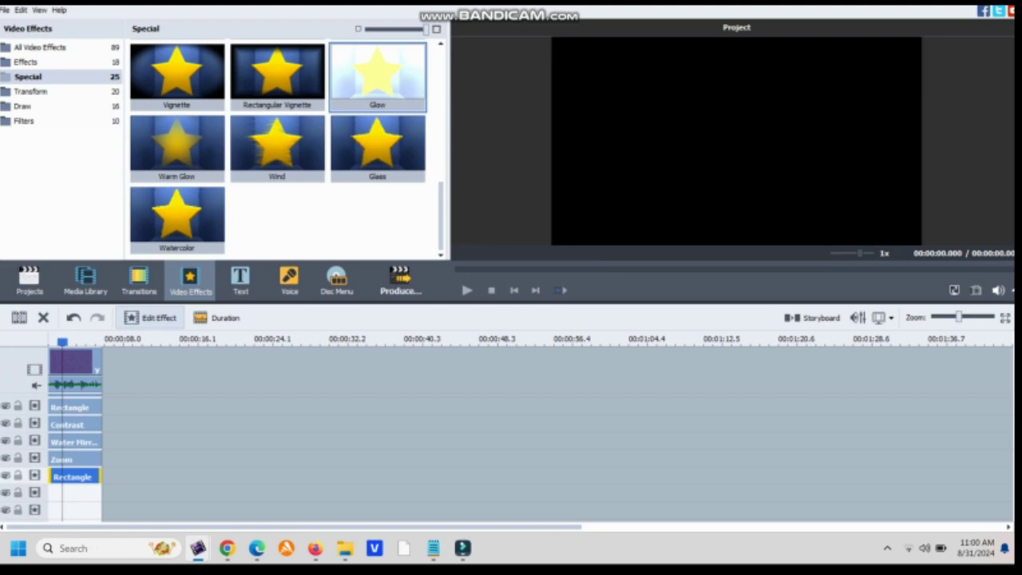
left_click(151, 318)
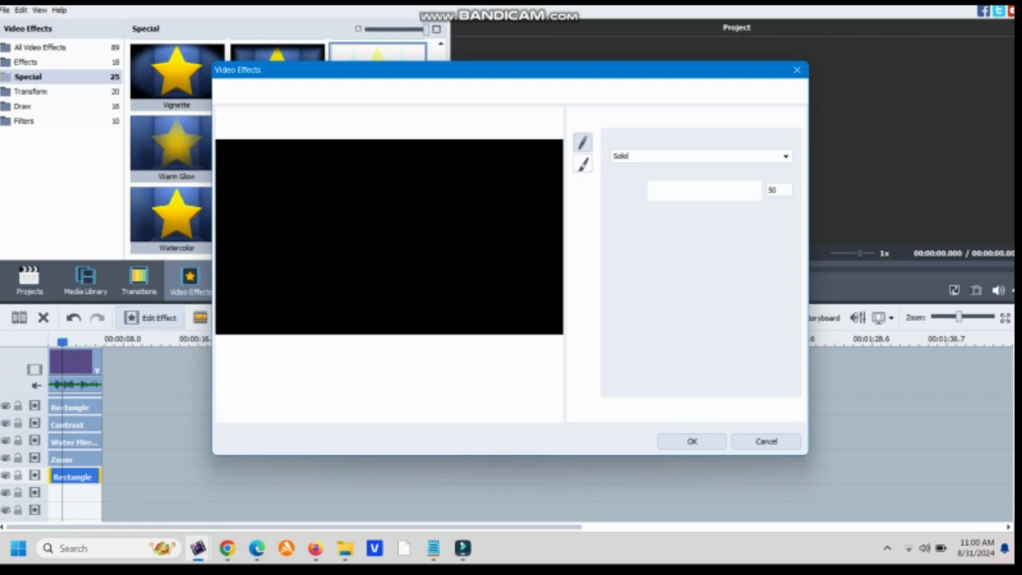
left_click(638, 190)
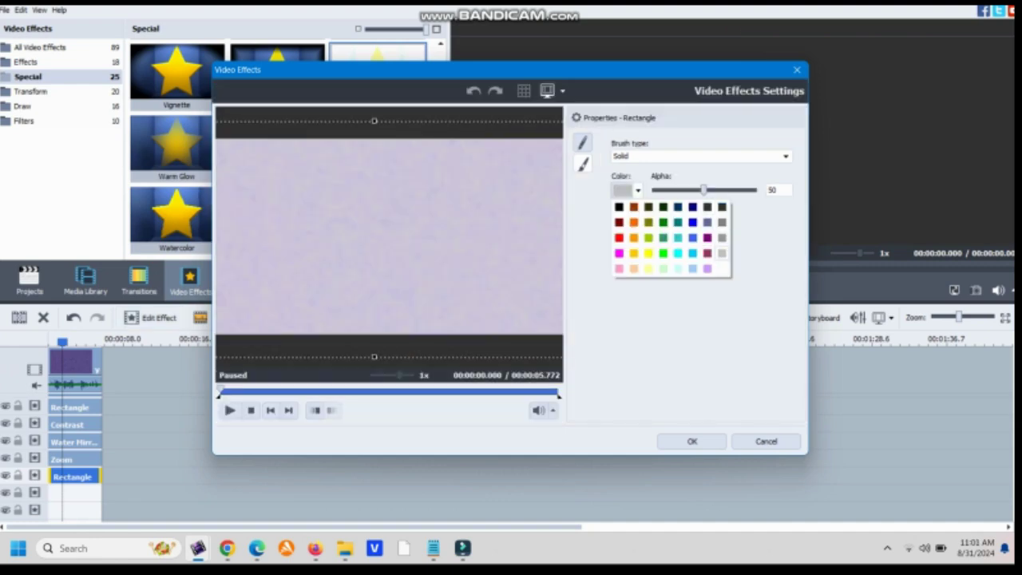
left_click(623, 190)
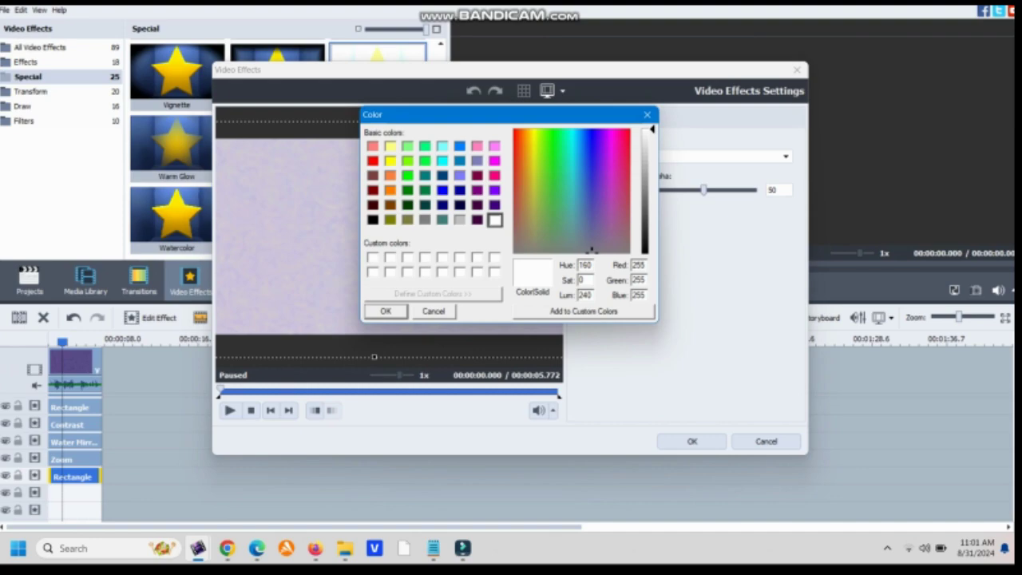
left_click(649, 219)
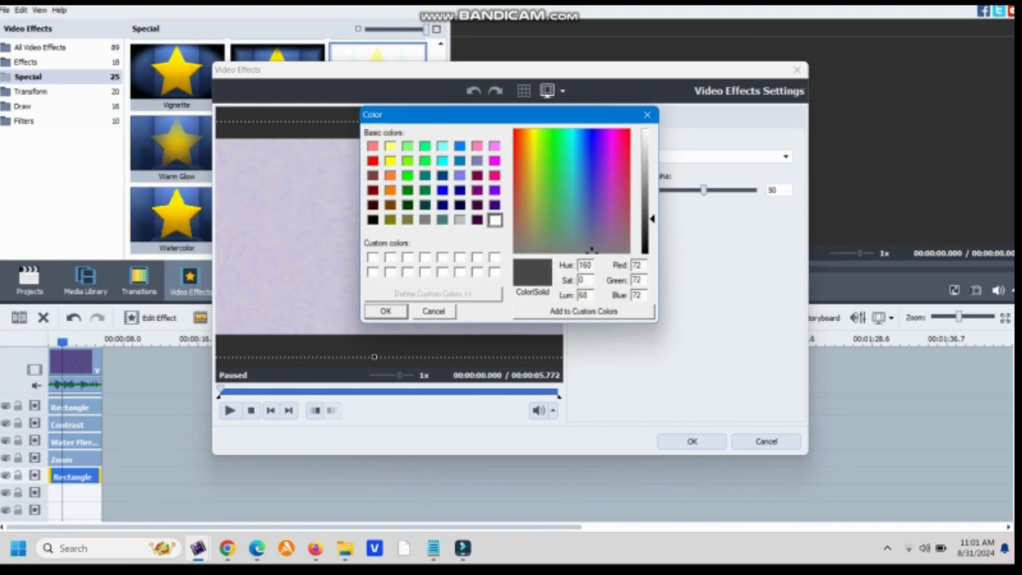
mouse_move(652, 219)
left_mouse_down()
mouse_move(652, 240)
mouse_move(652, 232)
left_mouse_up()
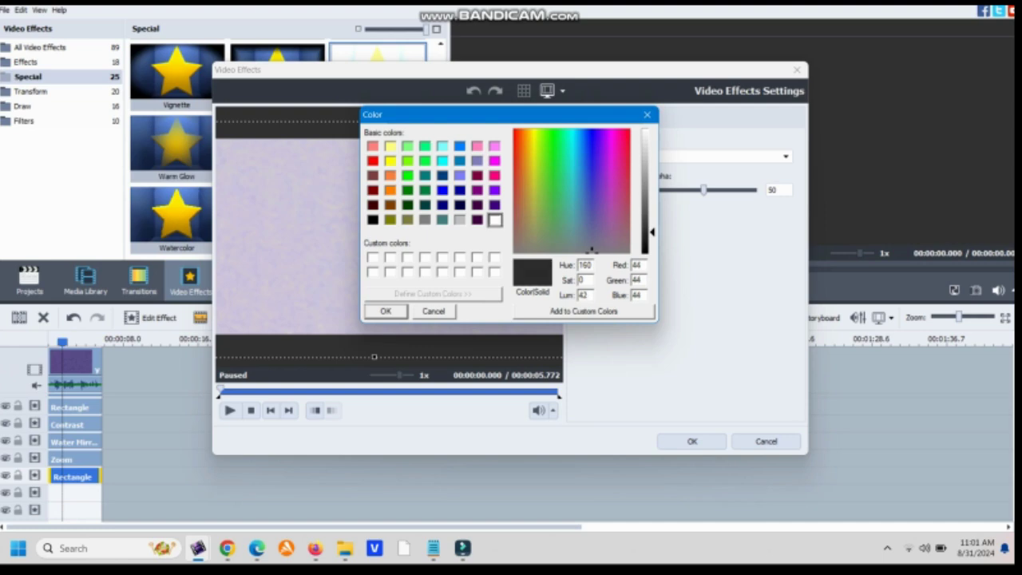
left_click(648, 230)
key("Return")
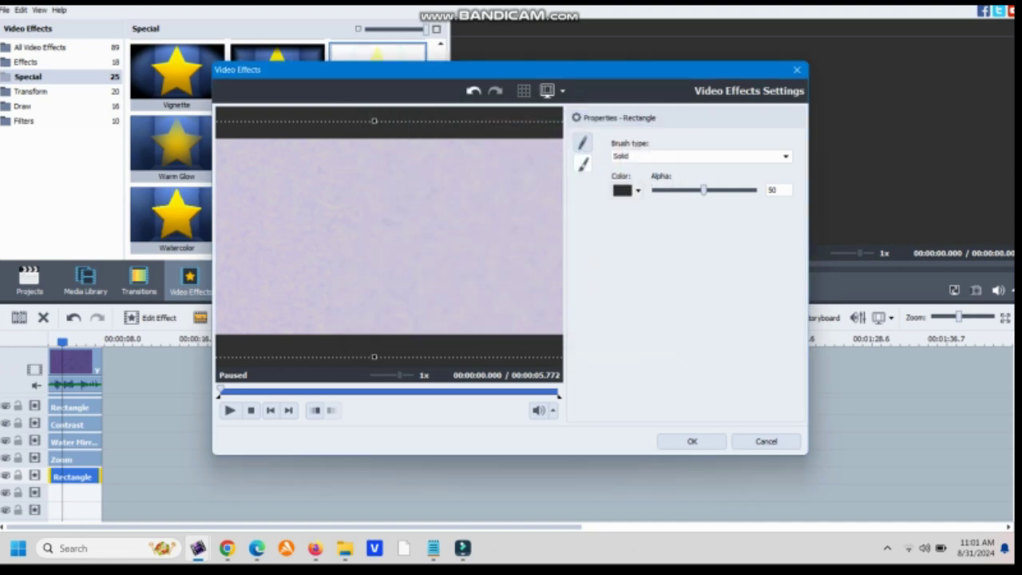
key("Return")
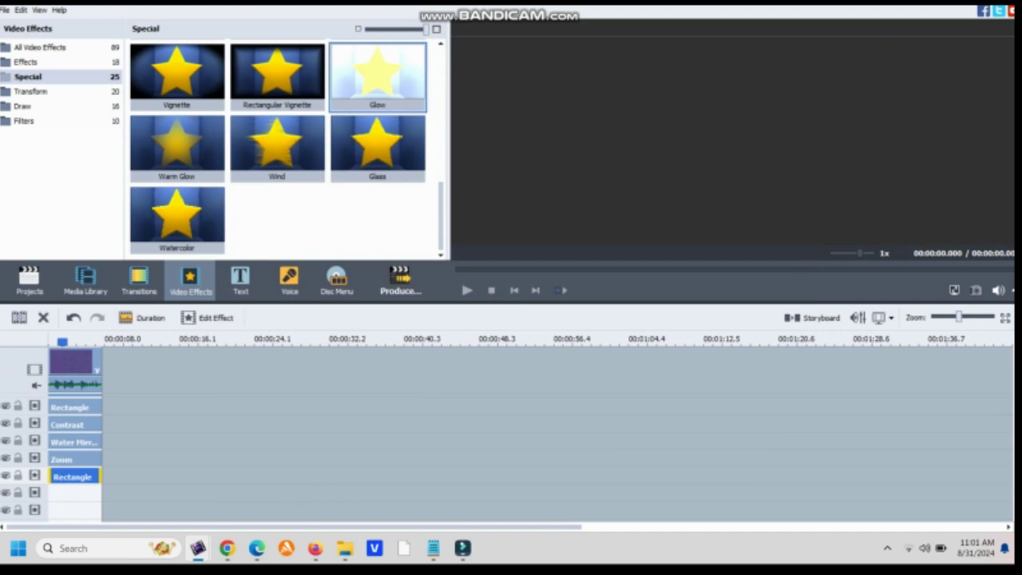
Step: Duplicate the Contrast effect and place the copy on the ninth effect track under the clip
right_click(82, 425)
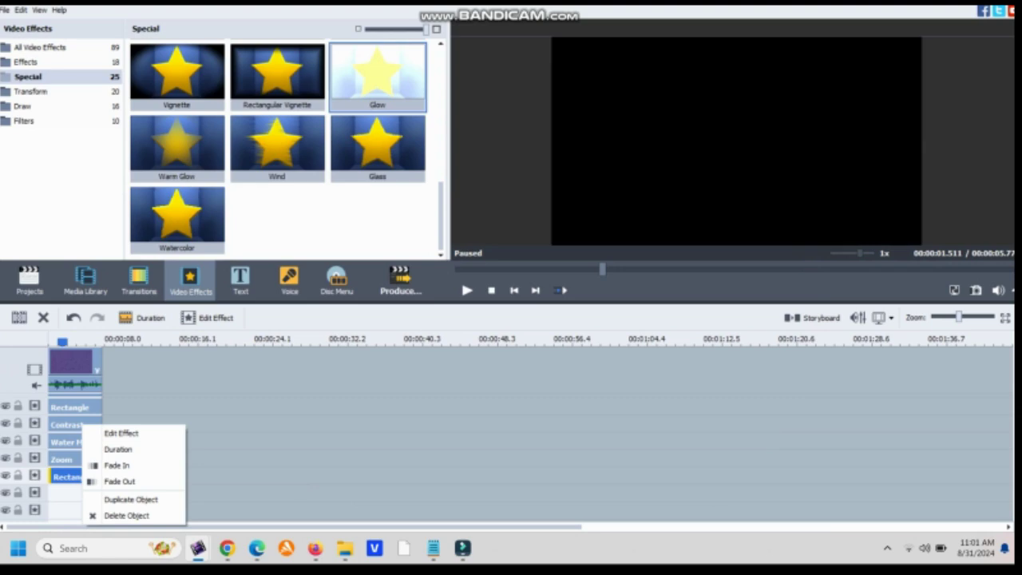
left_click(121, 434)
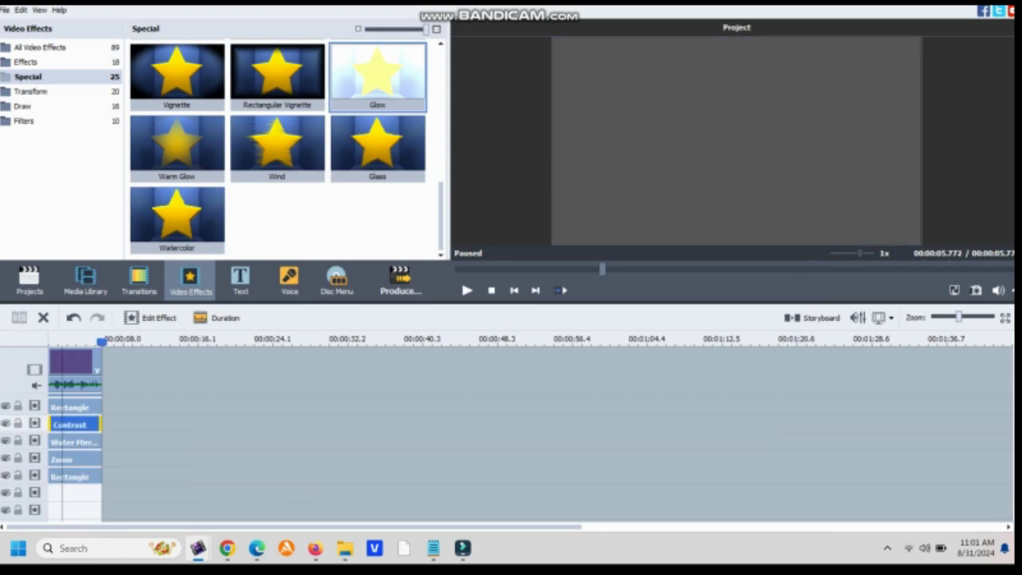
left_click_drag(128, 425, 74, 493)
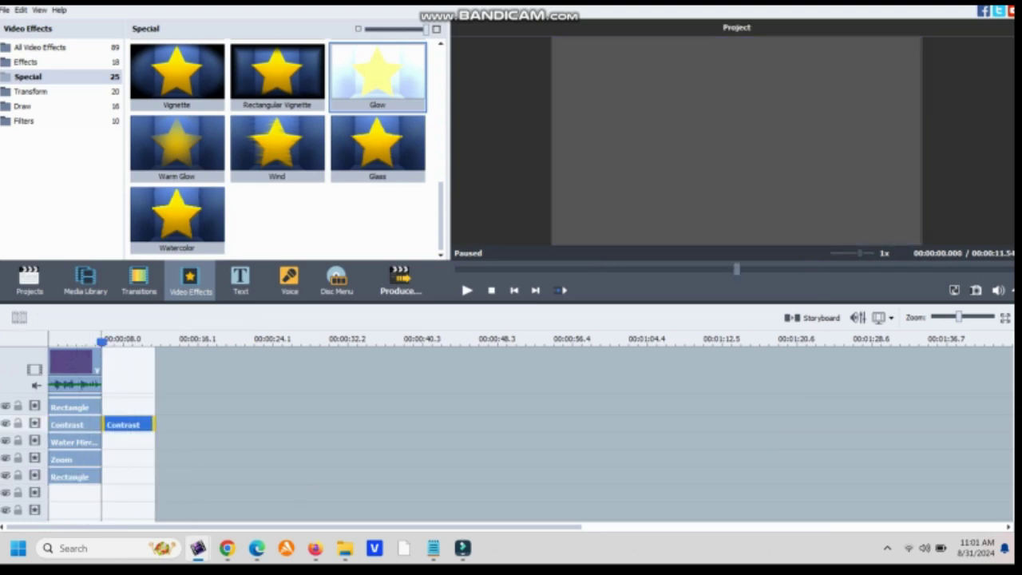
Step: Set the level of the copied Contrast effect on the ninth track to 20 and apply the settings
left_click(150, 318)
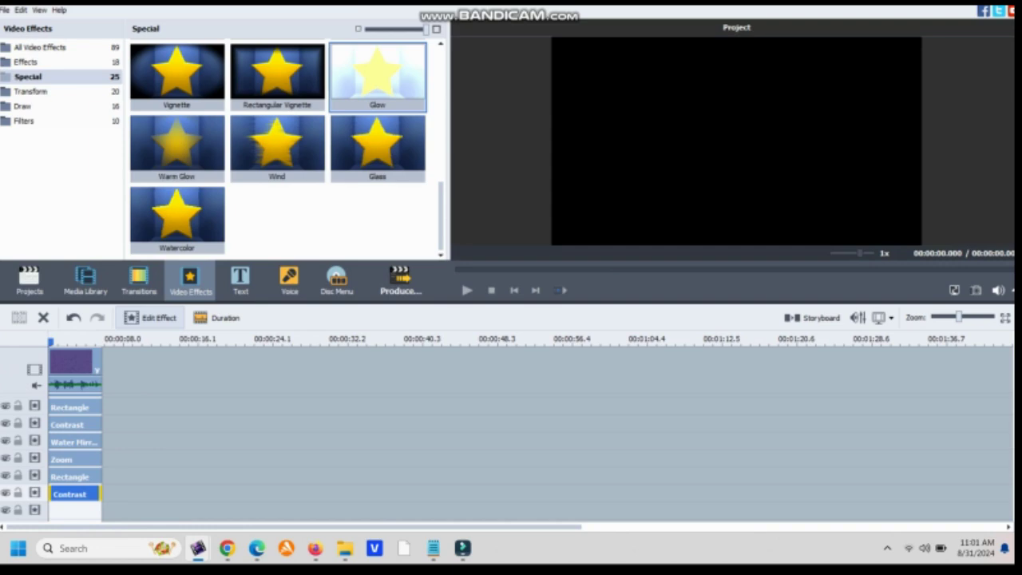
left_click(150, 318)
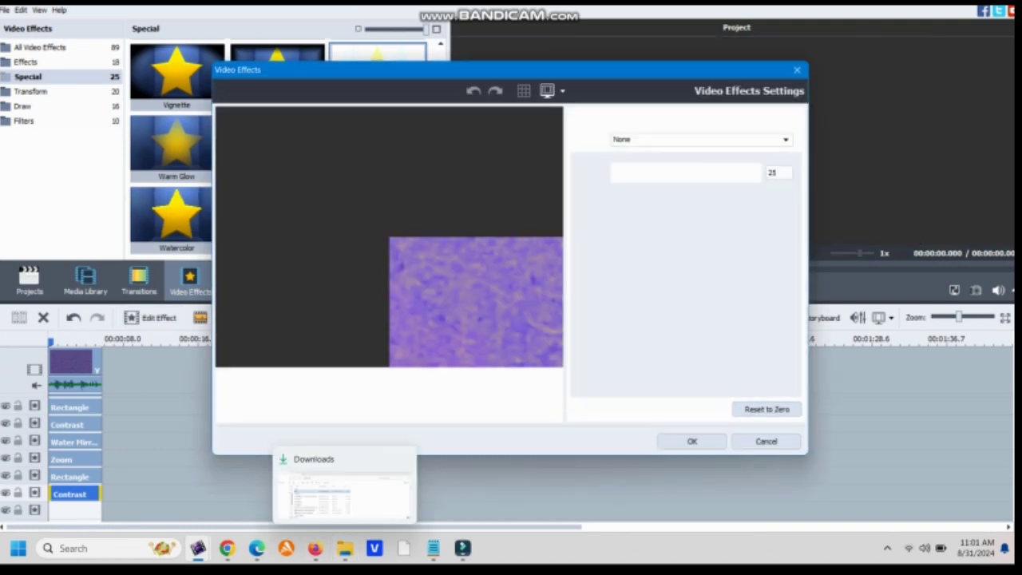
left_click_drag(703, 172, 701, 173)
key("Left")
key("Left")
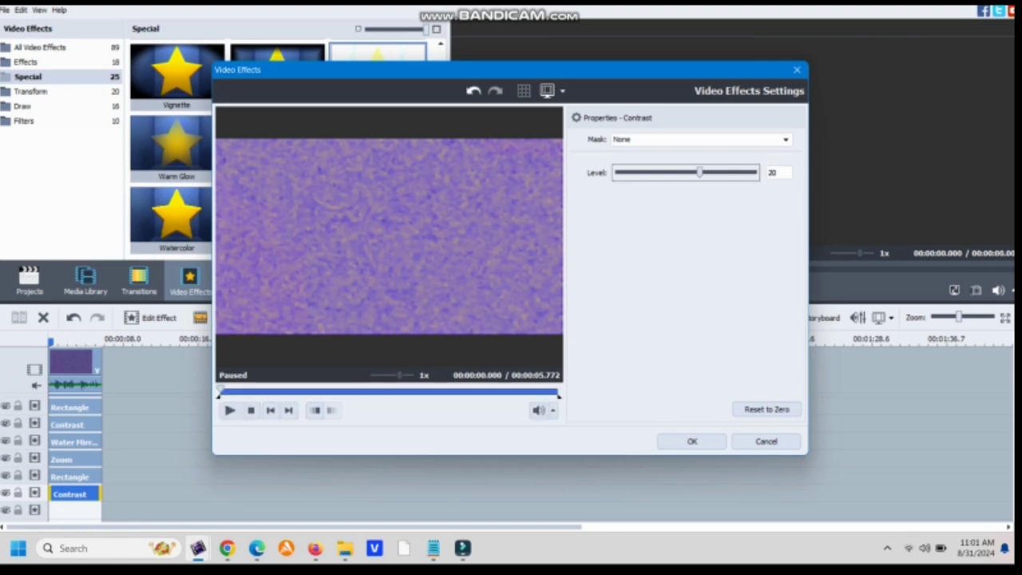
key("Return")
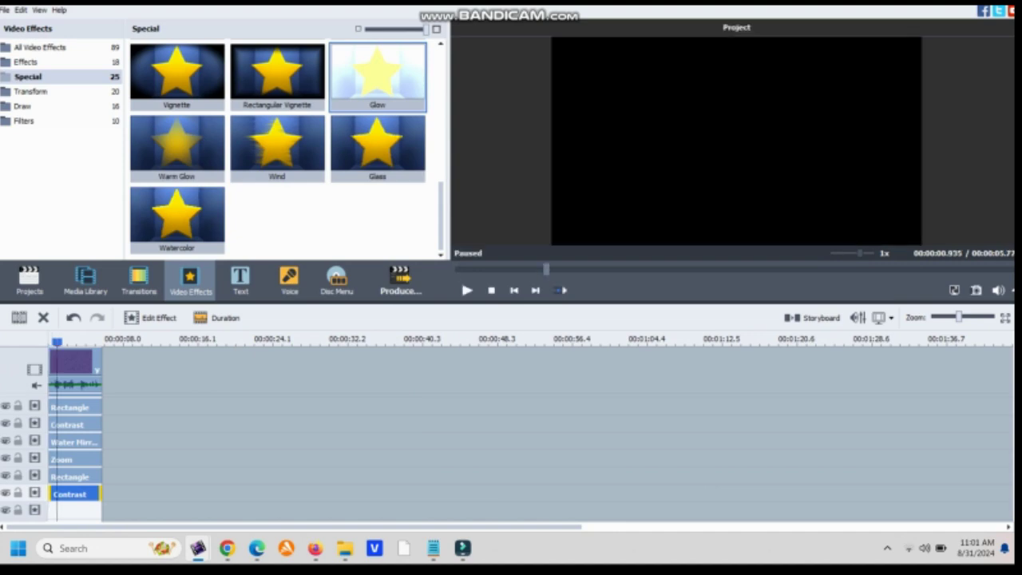
Step: Place the project's Klasky Csupo clip from the media library on the second audio track, aligned under the video clip
left_click_drag(57, 342, 64, 342)
left_click(86, 282)
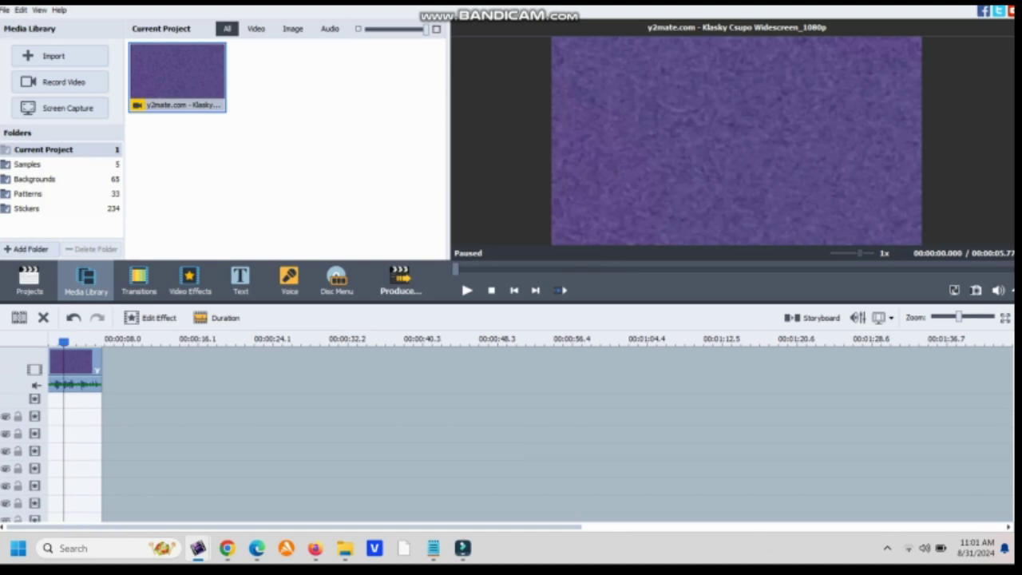
scroll(177, 447, "down", 5)
left_click_drag(177, 74, 238, 125)
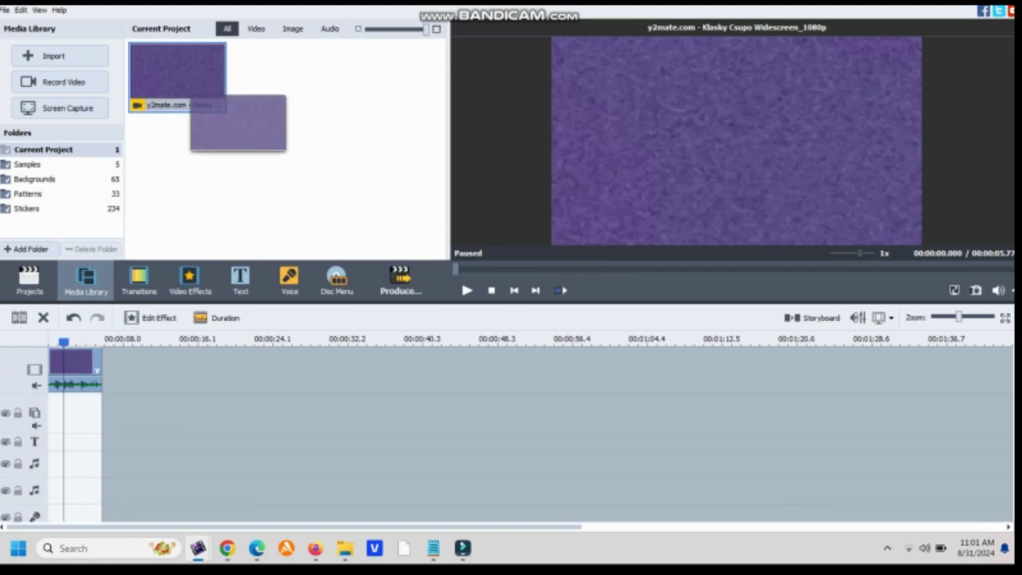
left_click_drag(175, 79, 78, 491)
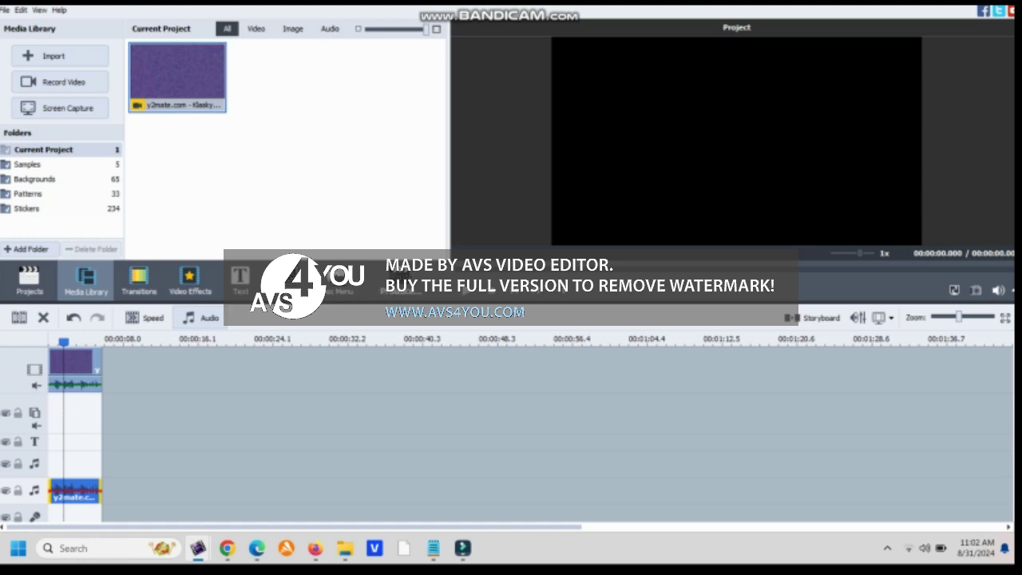
Step: Enable Pitch Shift on the second audio track's clip with a rate of 75 and apply the audio correction
left_click(201, 318)
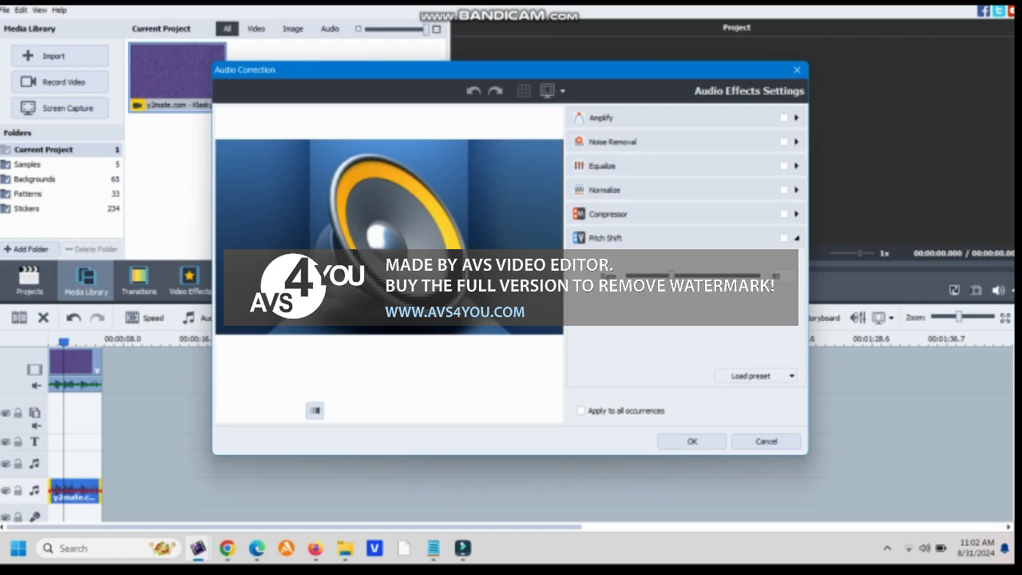
left_click_drag(672, 275, 667, 275)
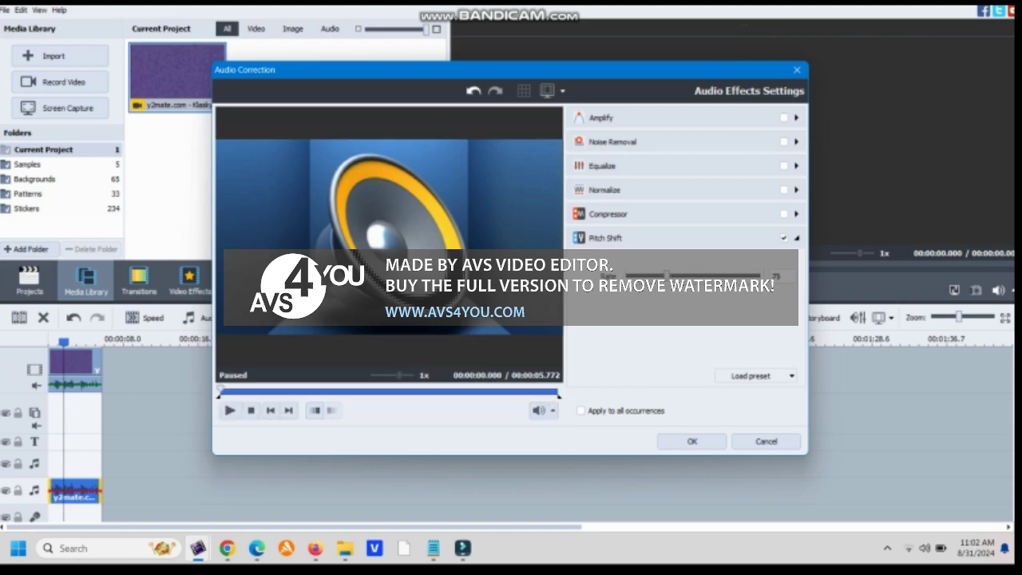
left_click(691, 441)
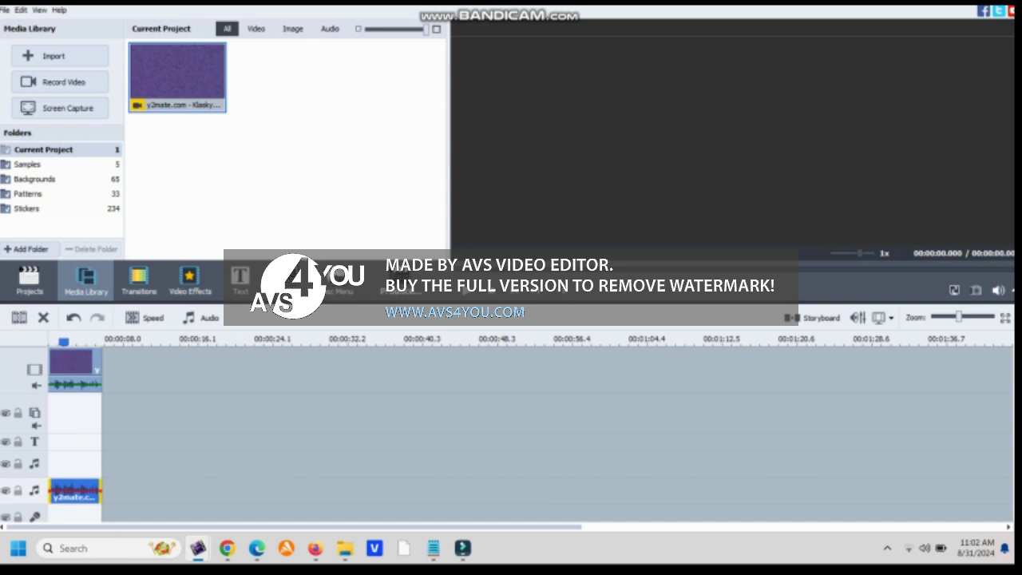